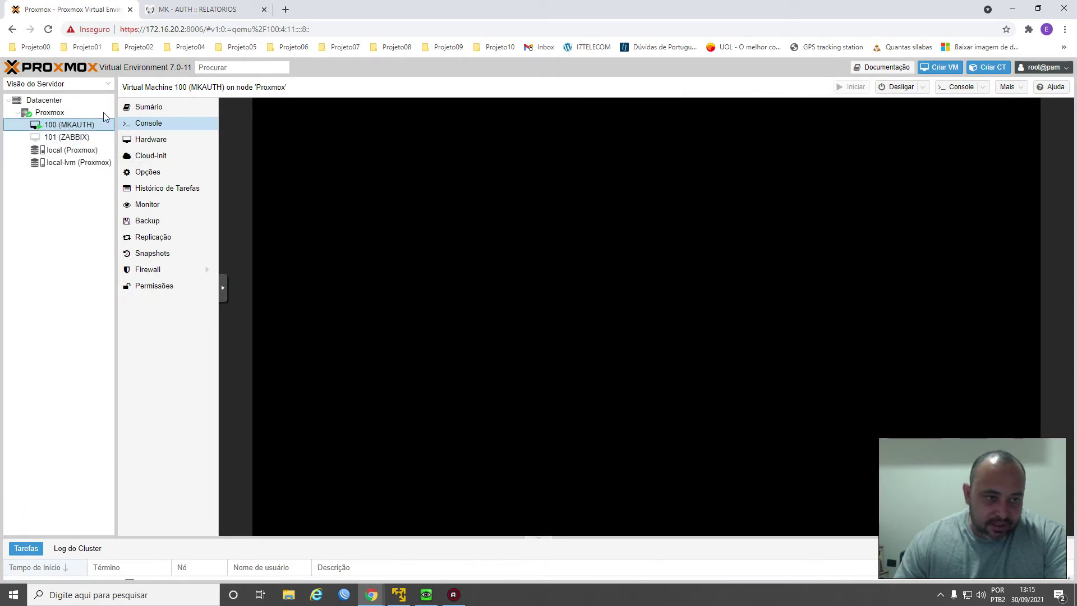
Close the MK-AUTH report page, then clear the Proxmox and QEMU windows away from the EVE topology
click(200, 11)
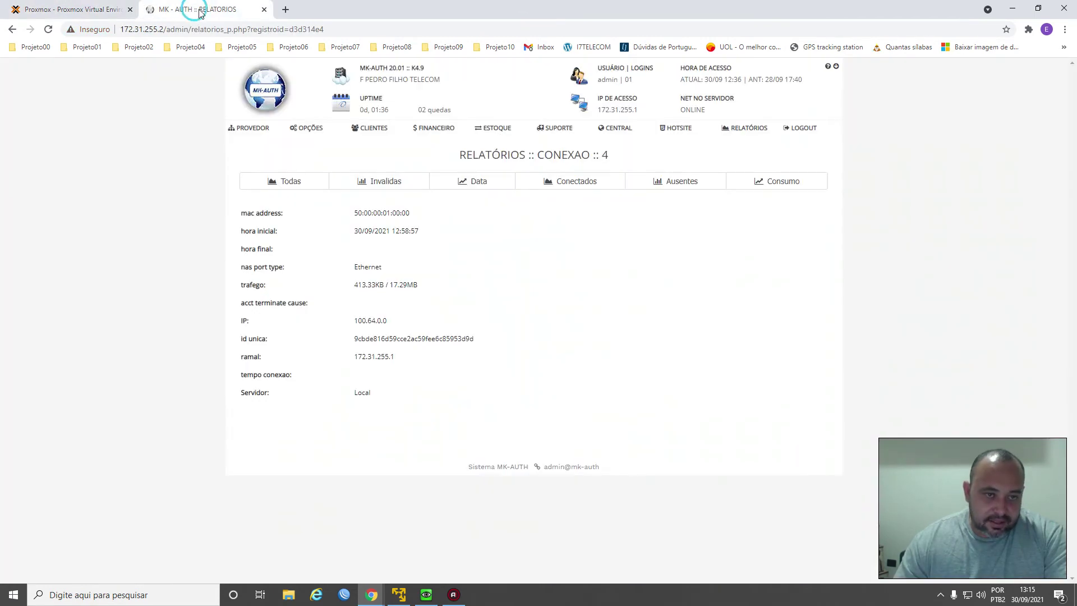
click(263, 10)
drag(636, 17, 533, 72)
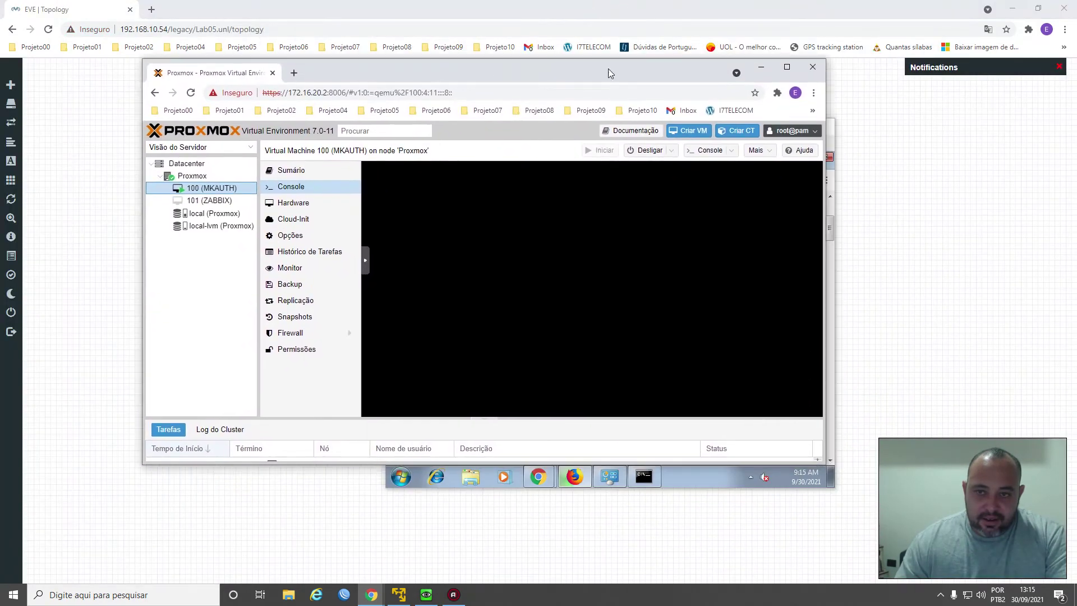
click(761, 67)
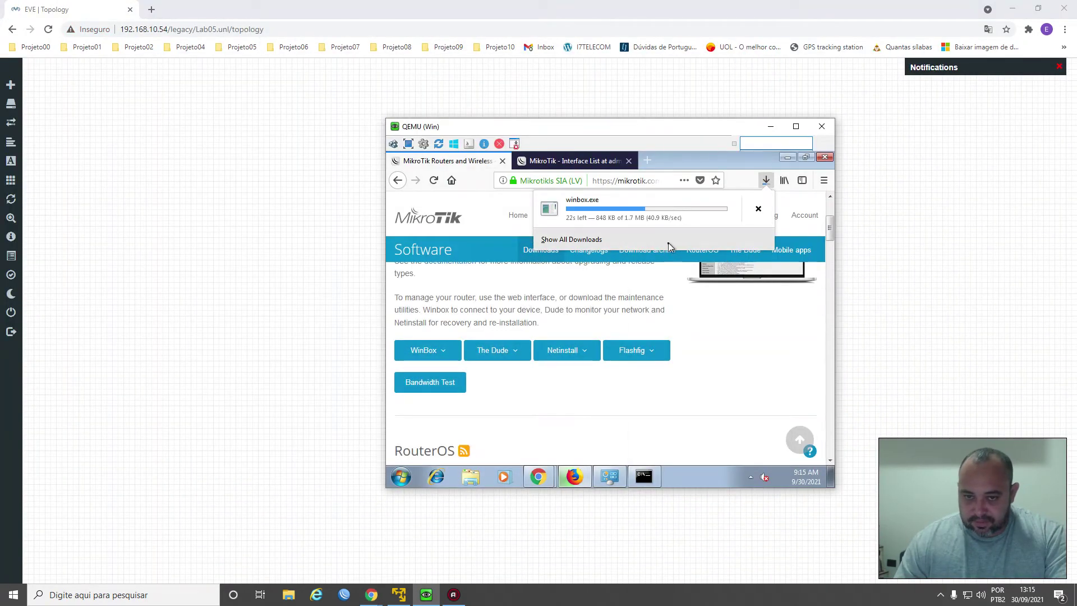
drag(629, 131, 539, 140)
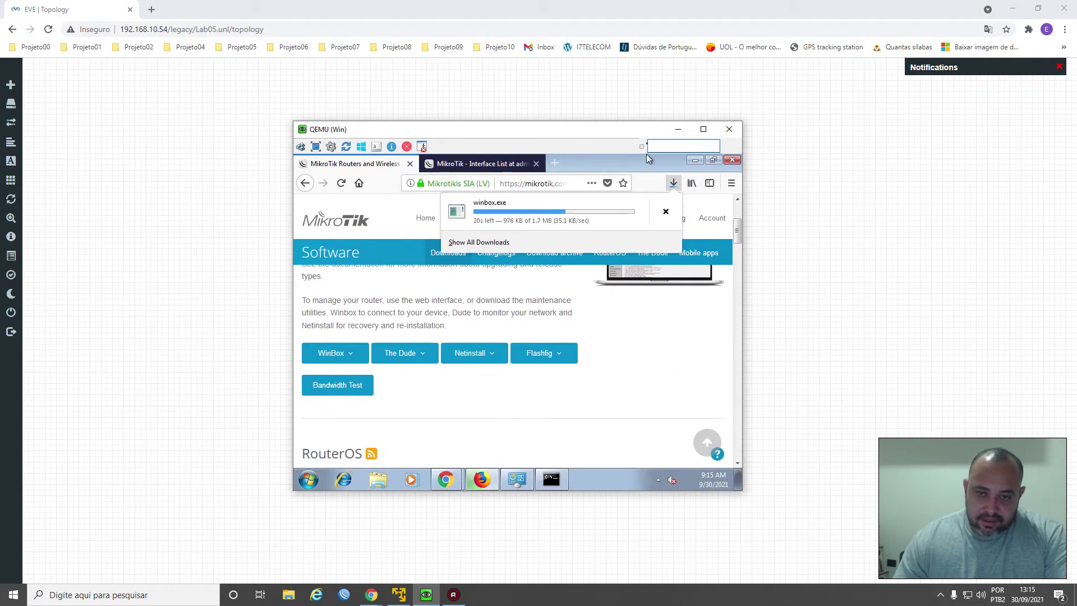
click(678, 129)
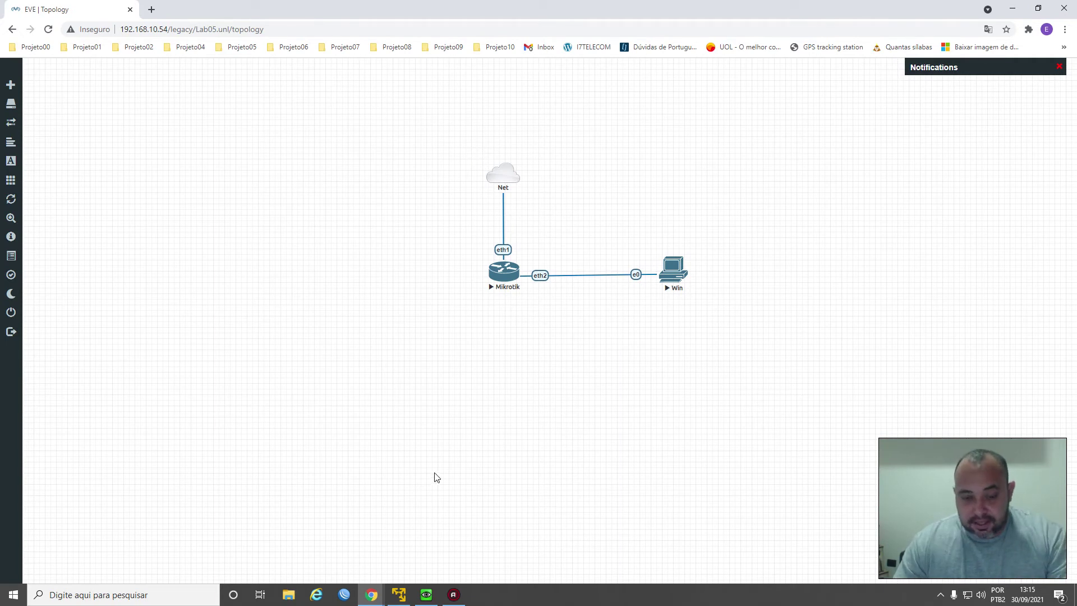
Connect WinBox to the router at 10.99.99.1, close the Cloud settings and examine the active PPP connections
click(344, 594)
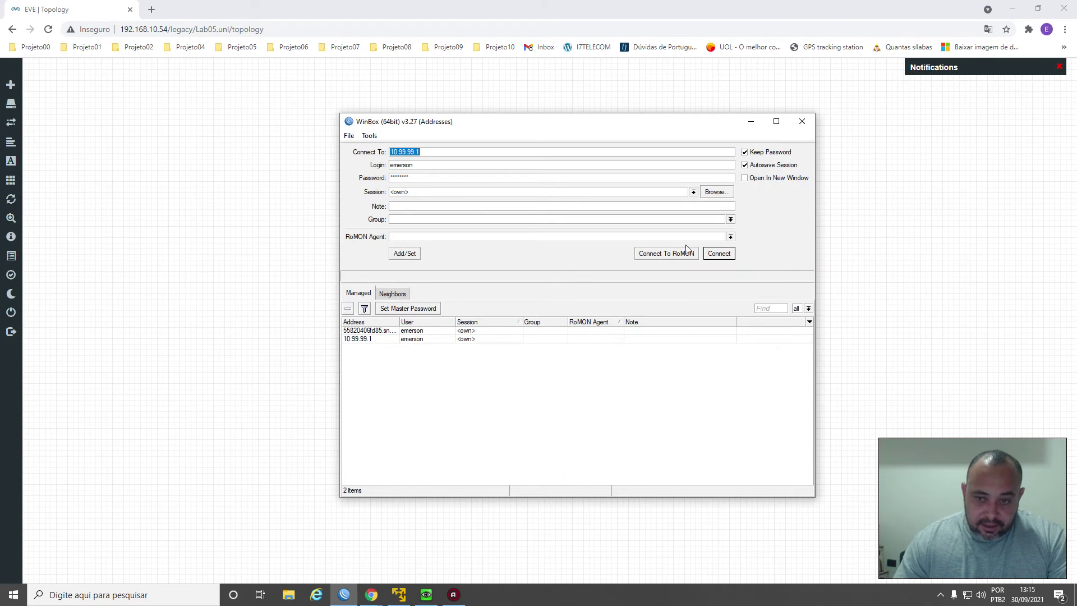
click(718, 253)
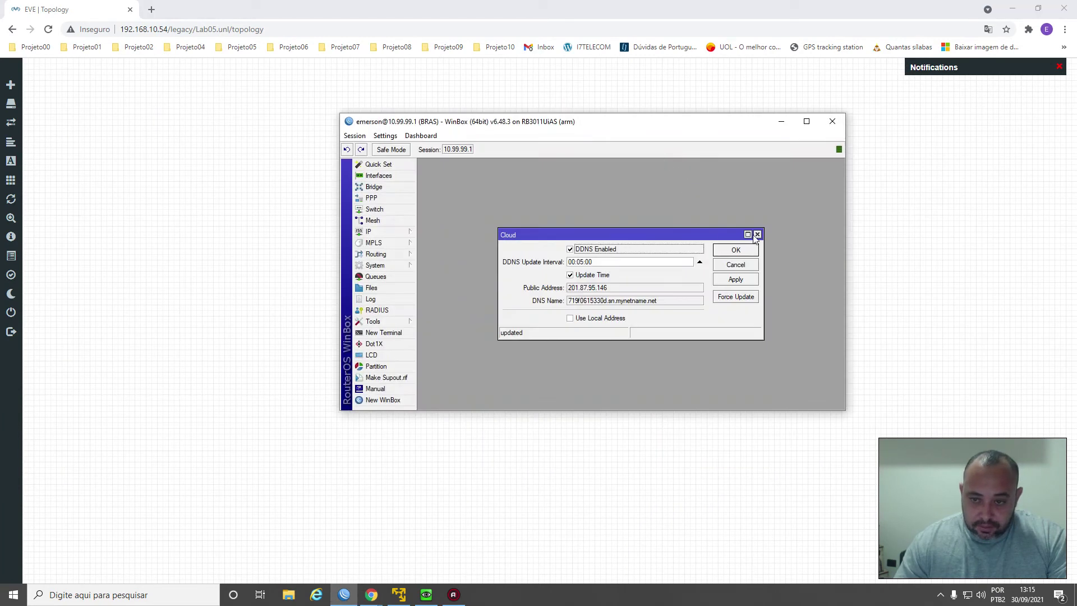
click(757, 235)
click(399, 197)
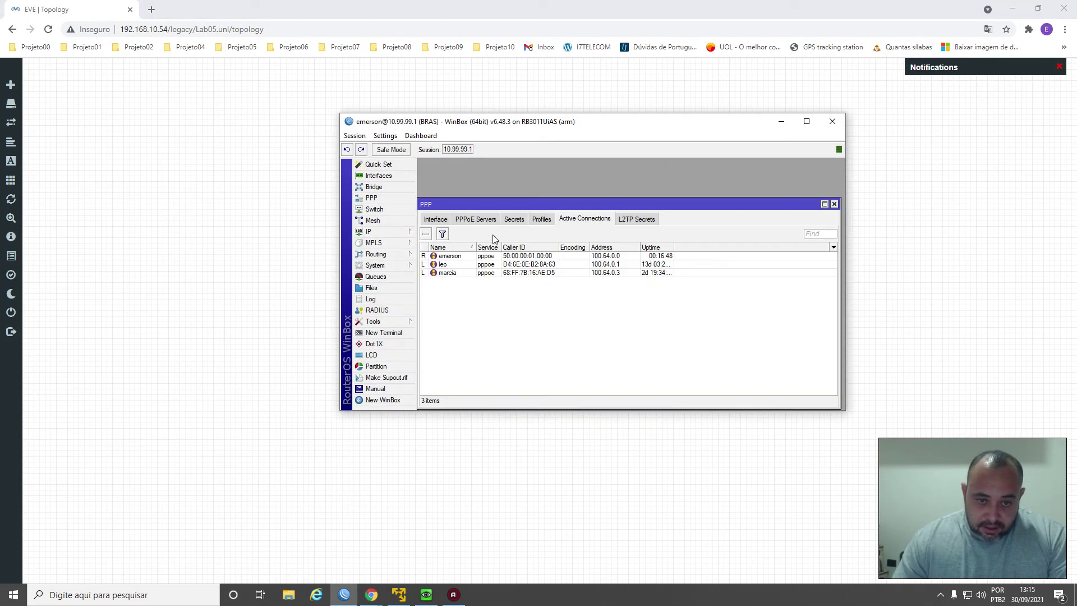
click(458, 257)
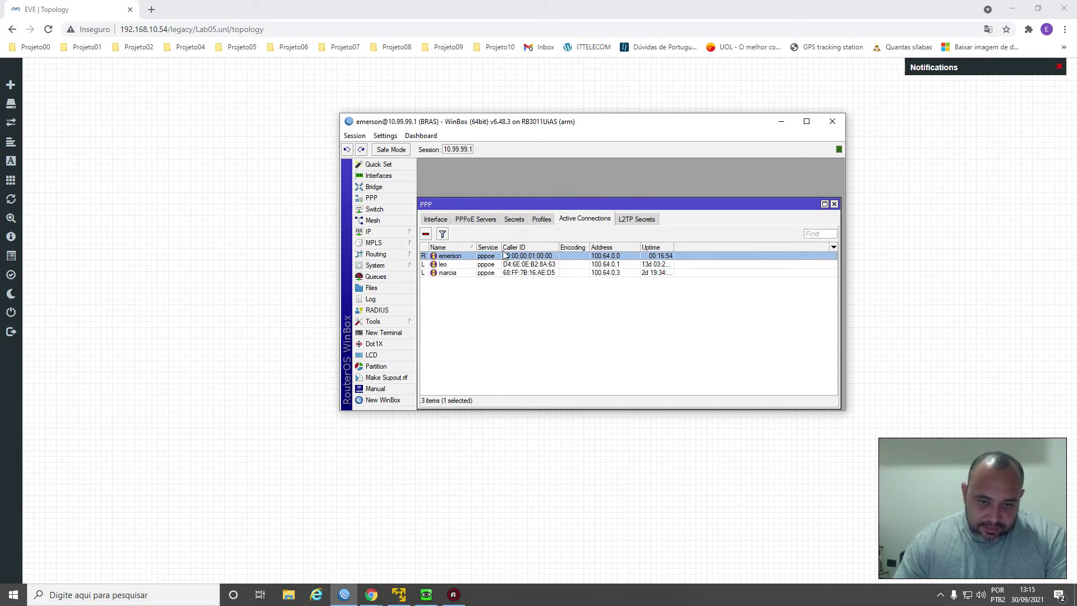
Review the locally stored PPP secrets and compare them with the active PPP connections
click(514, 219)
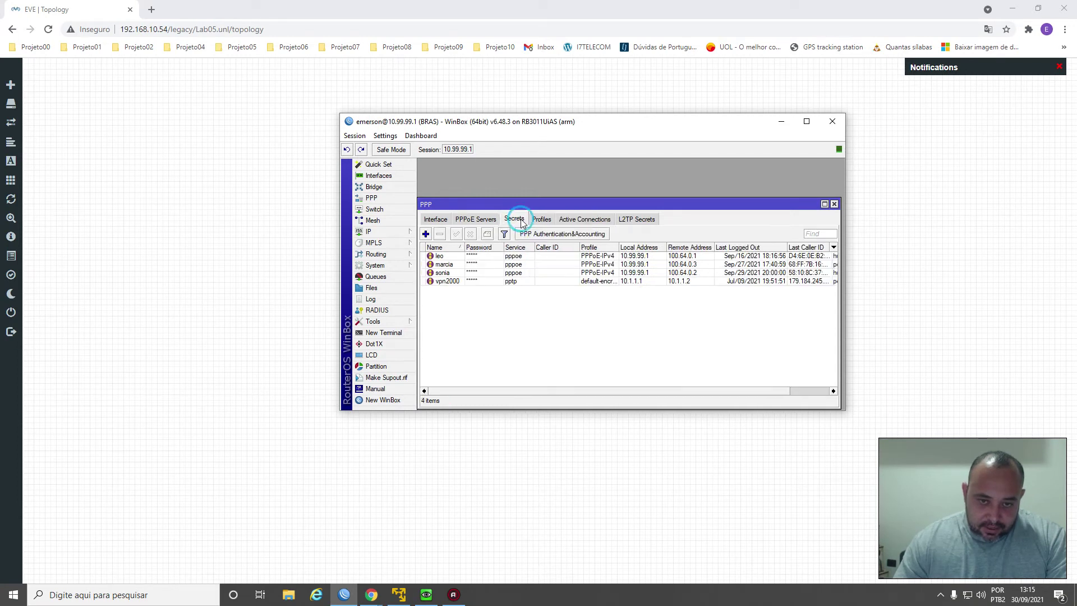
click(452, 273)
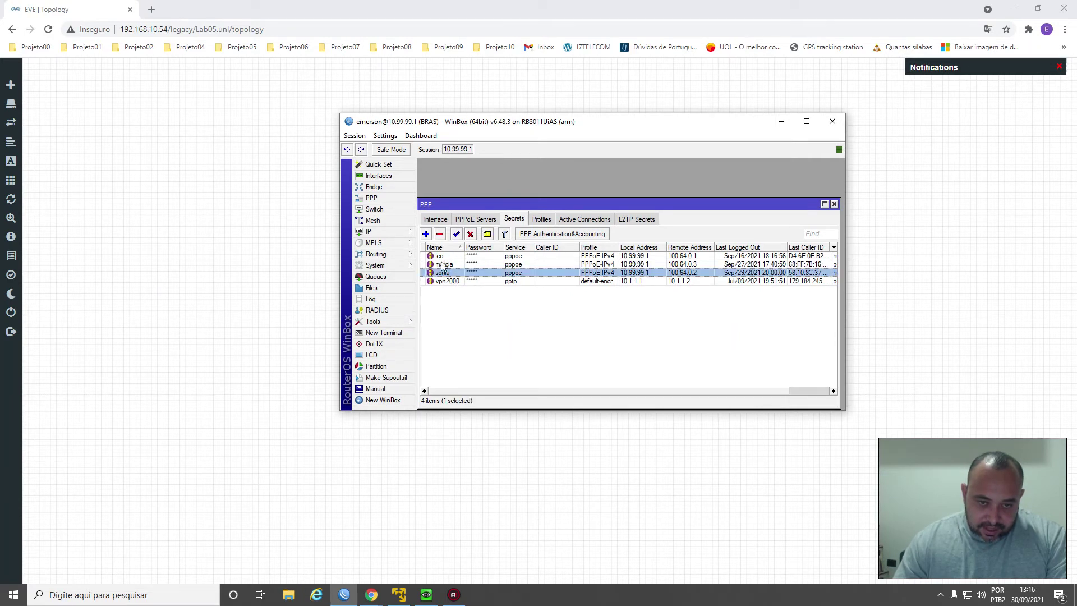
click(443, 265)
click(451, 282)
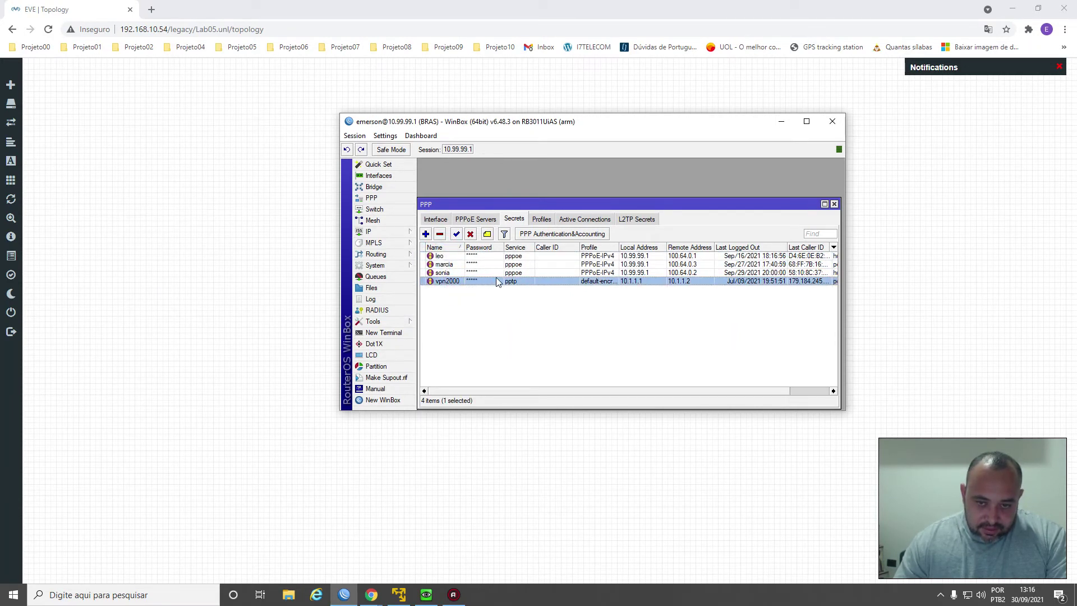
click(580, 219)
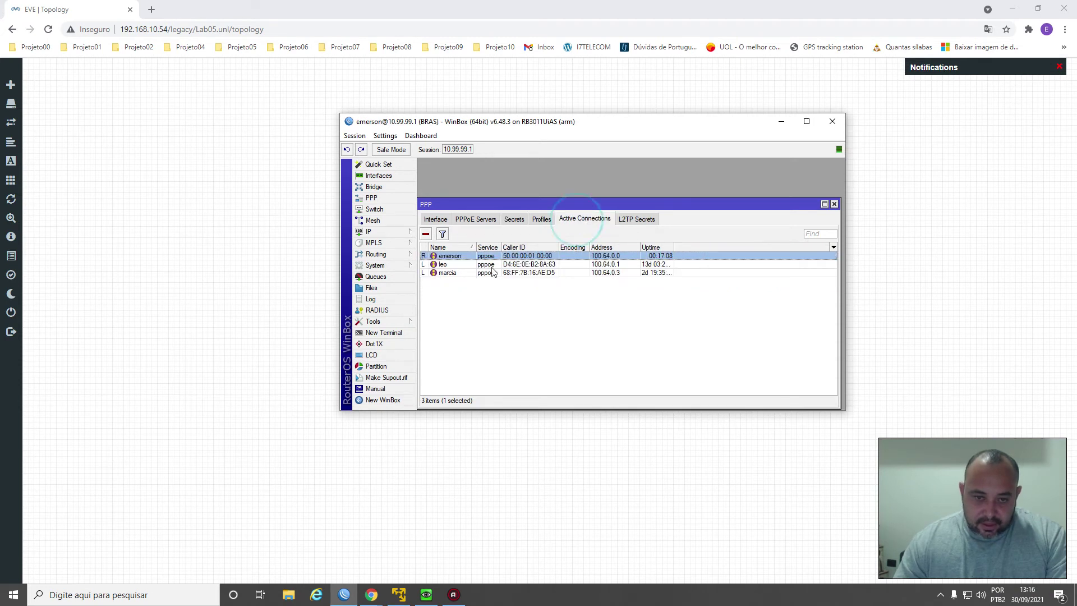
Check the PROXMOX entry in the router's IP address list, then end the WinBox session
click(781, 122)
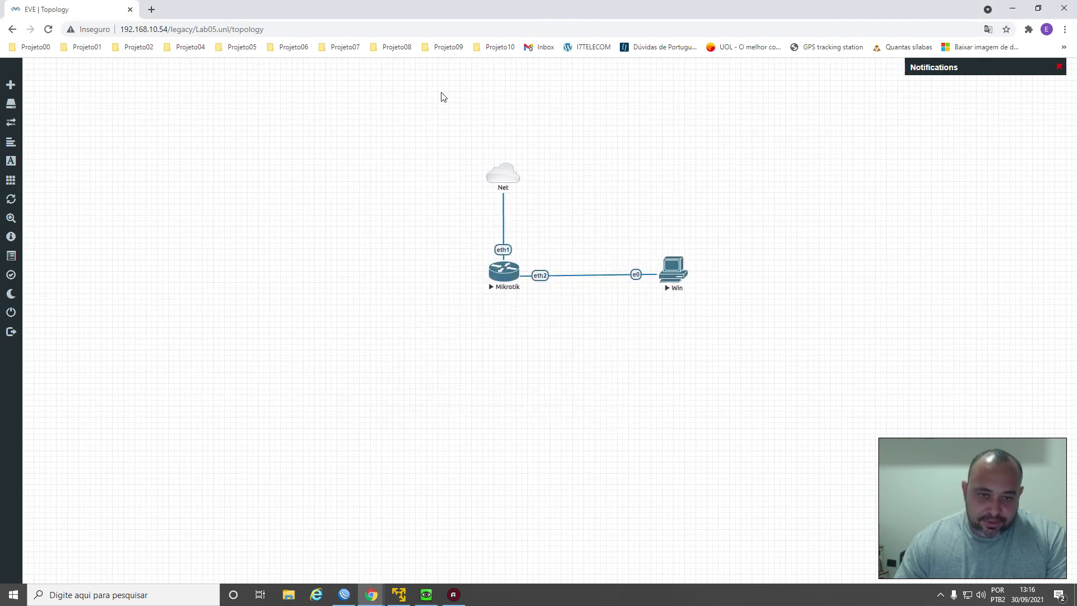
click(344, 596)
click(387, 232)
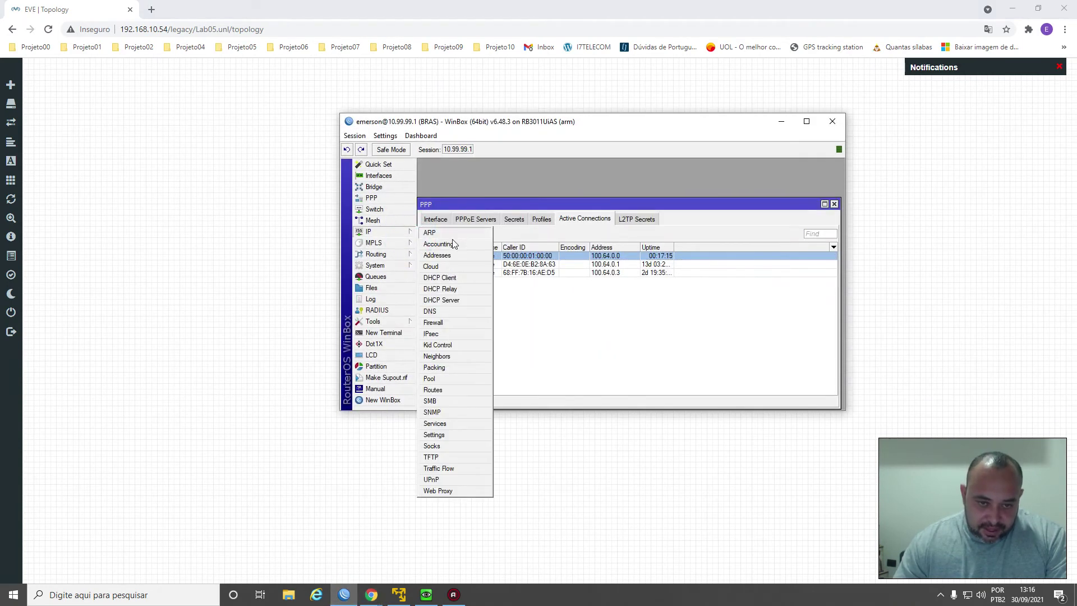
click(437, 256)
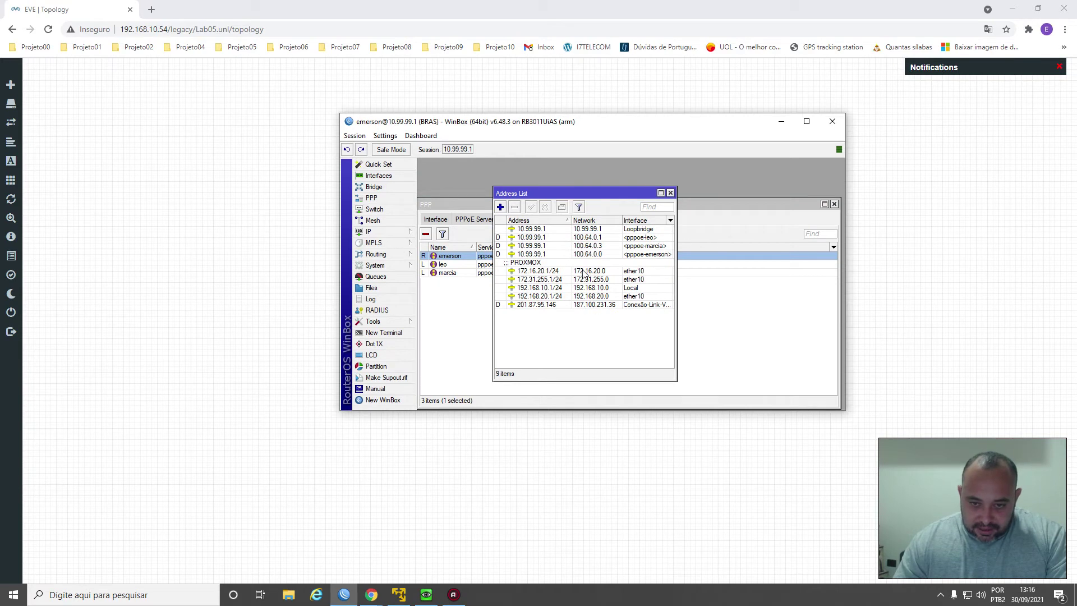
click(555, 272)
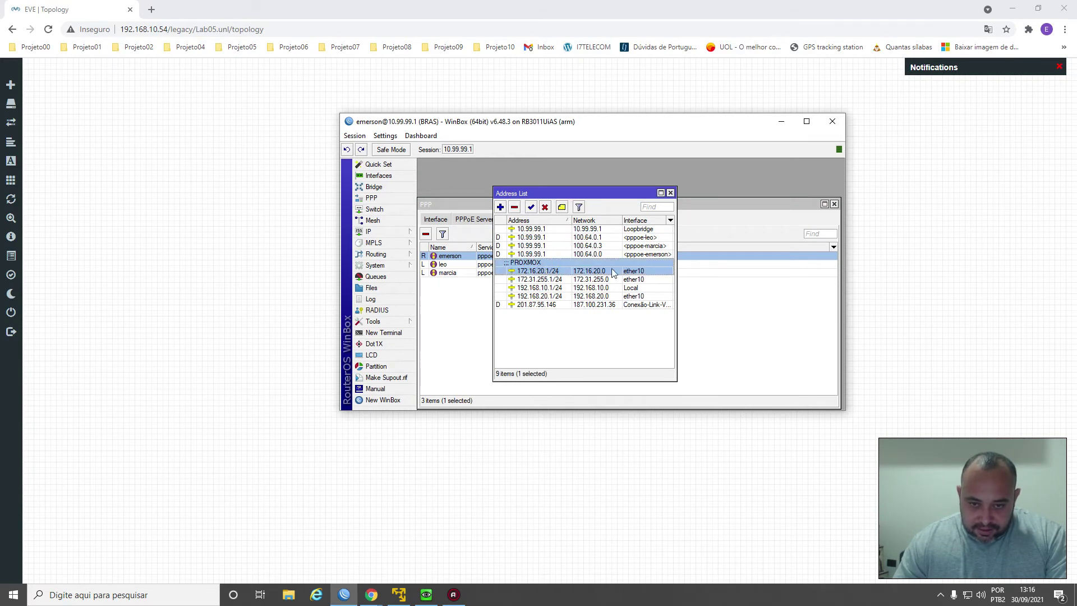
click(670, 193)
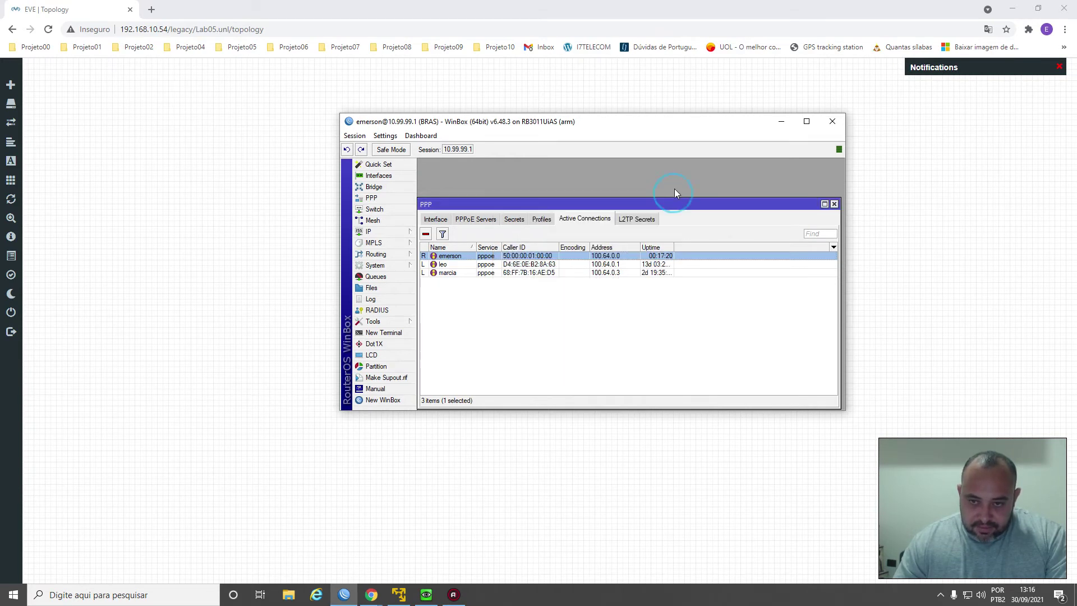
click(830, 123)
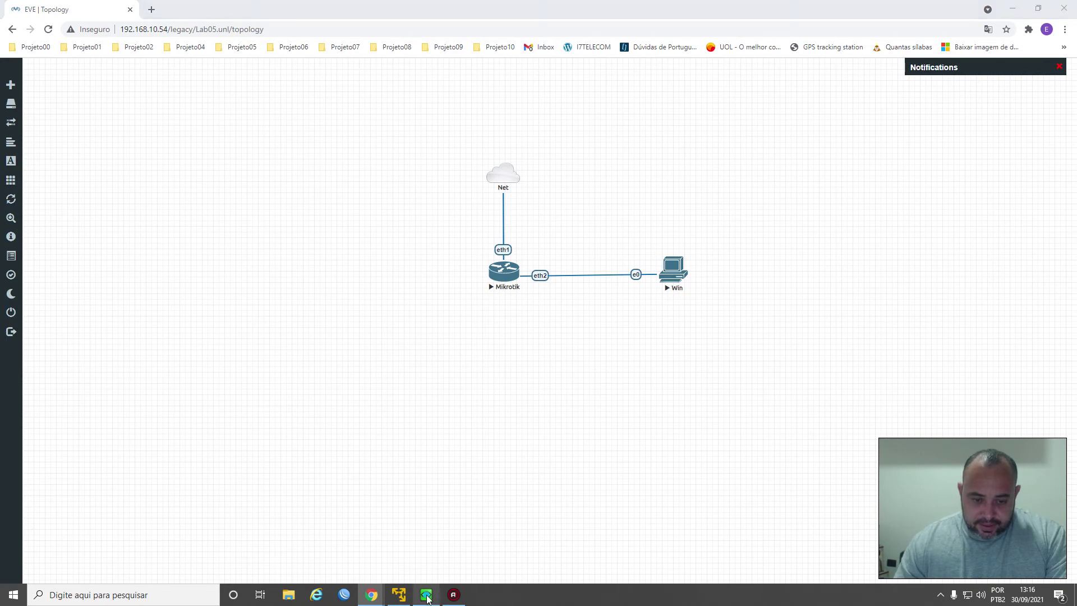
Switch to the Windows virtual machine and run the downloaded winbox.exe, allowing it past the security warning
click(426, 595)
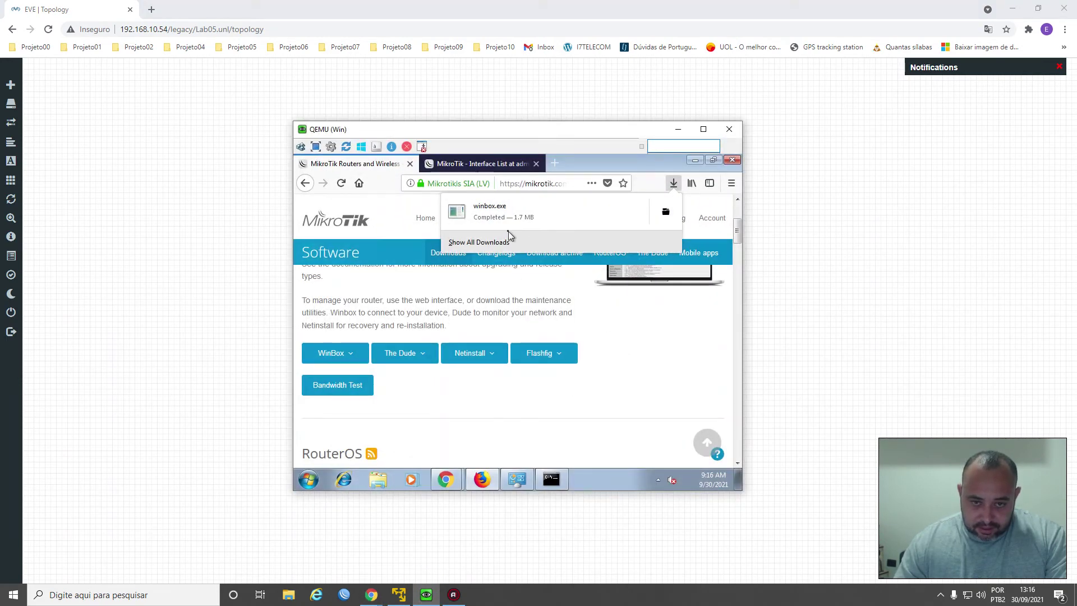
click(483, 223)
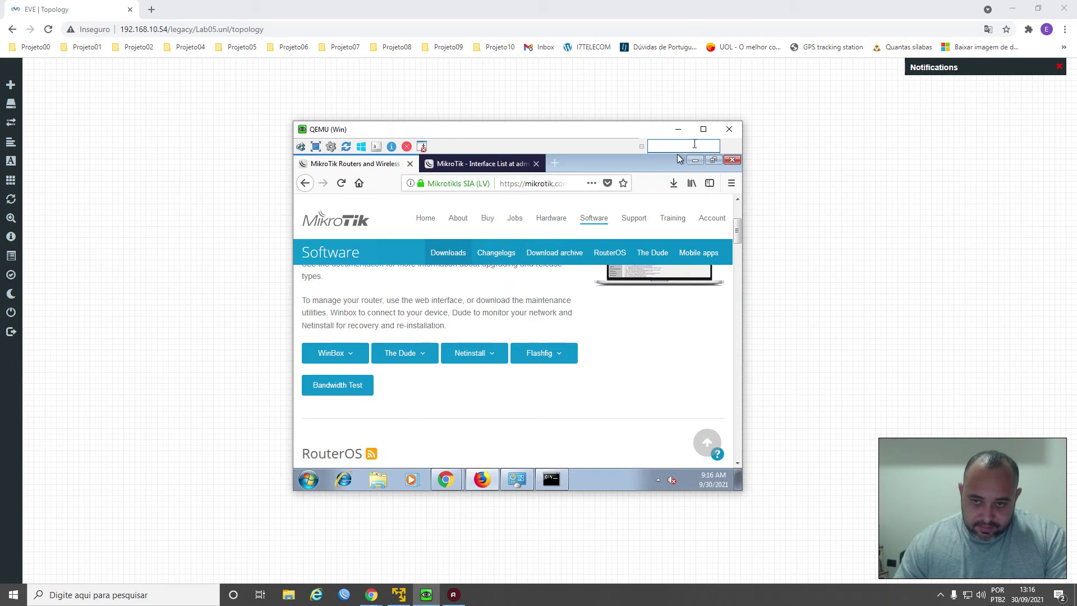
click(713, 160)
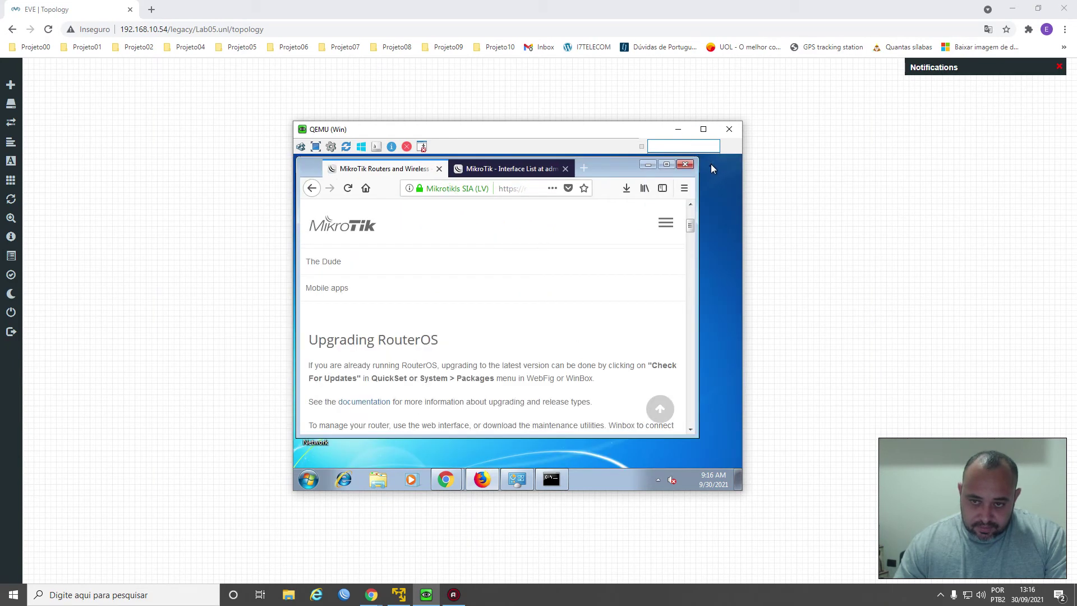
click(666, 164)
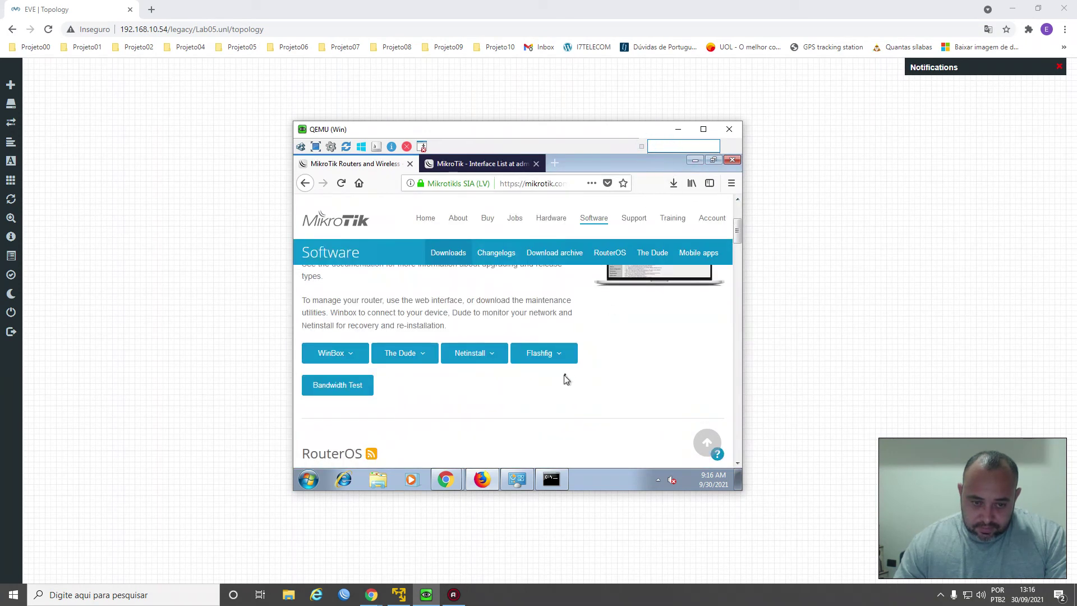
click(732, 186)
click(674, 183)
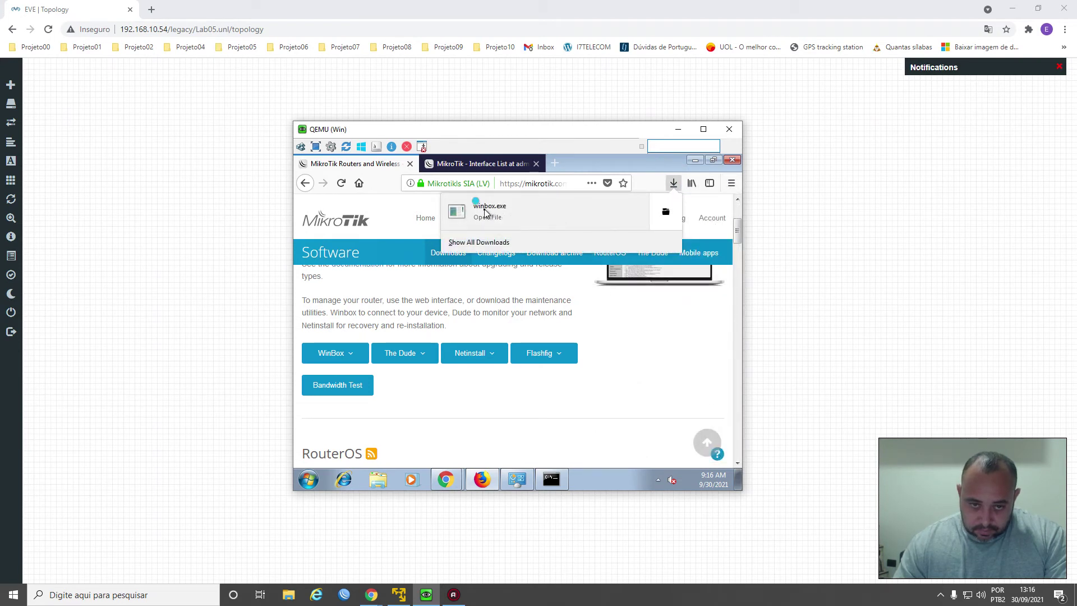
click(486, 212)
click(674, 184)
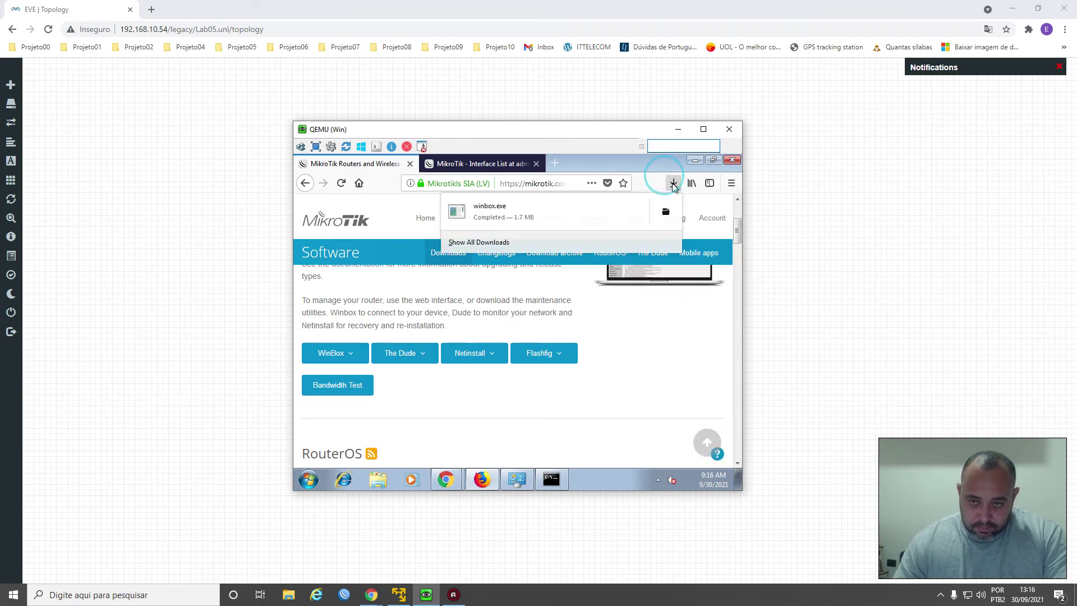
click(628, 218)
click(549, 326)
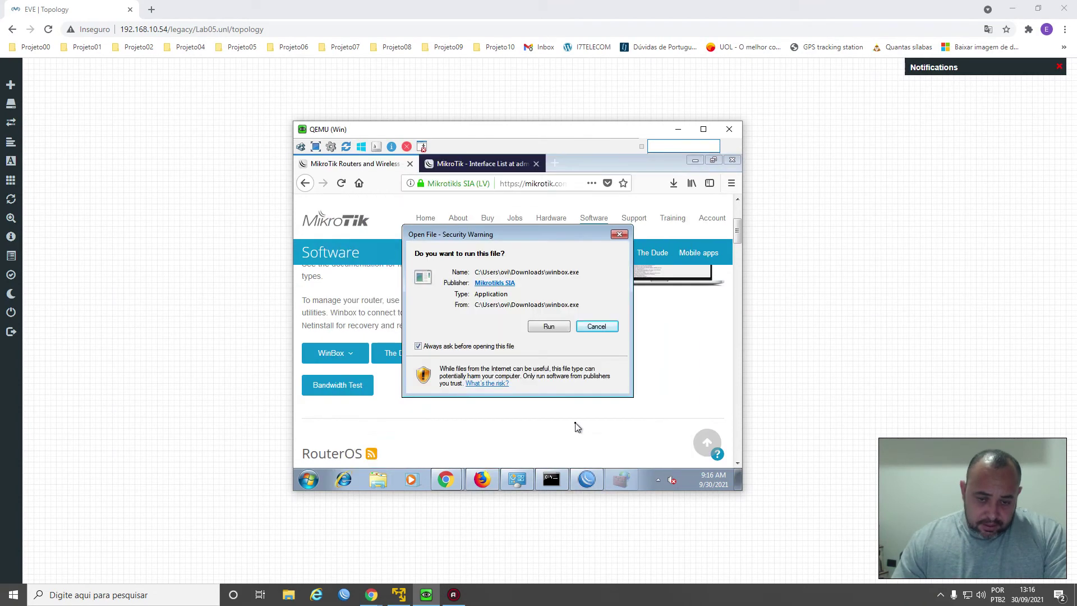
click(550, 325)
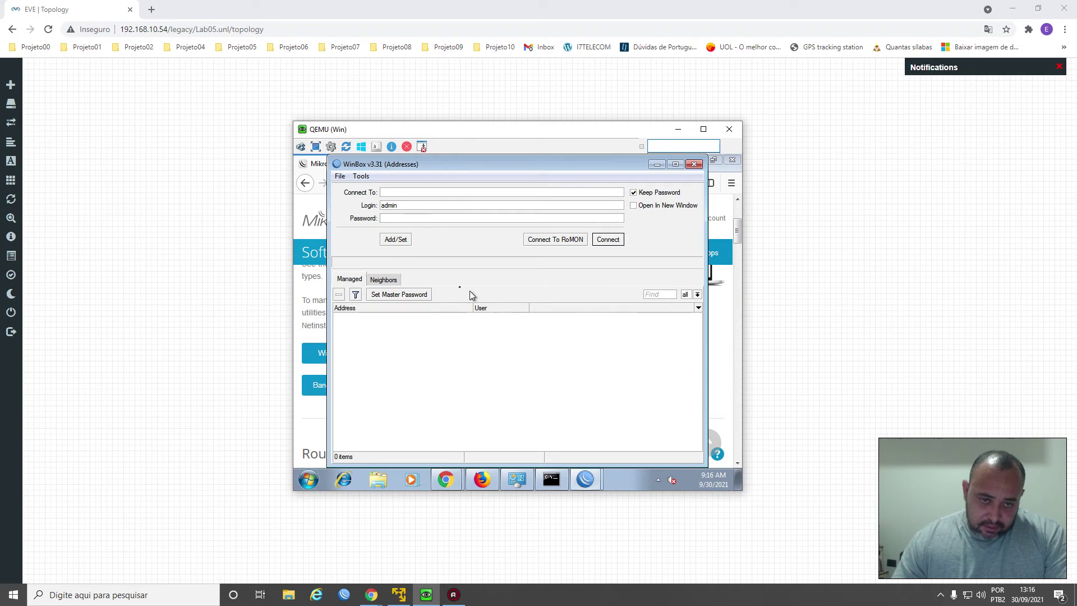
Refresh the discovered neighbors and connect to the MikroTik CHR at 192.168.2.1 as admin
click(382, 280)
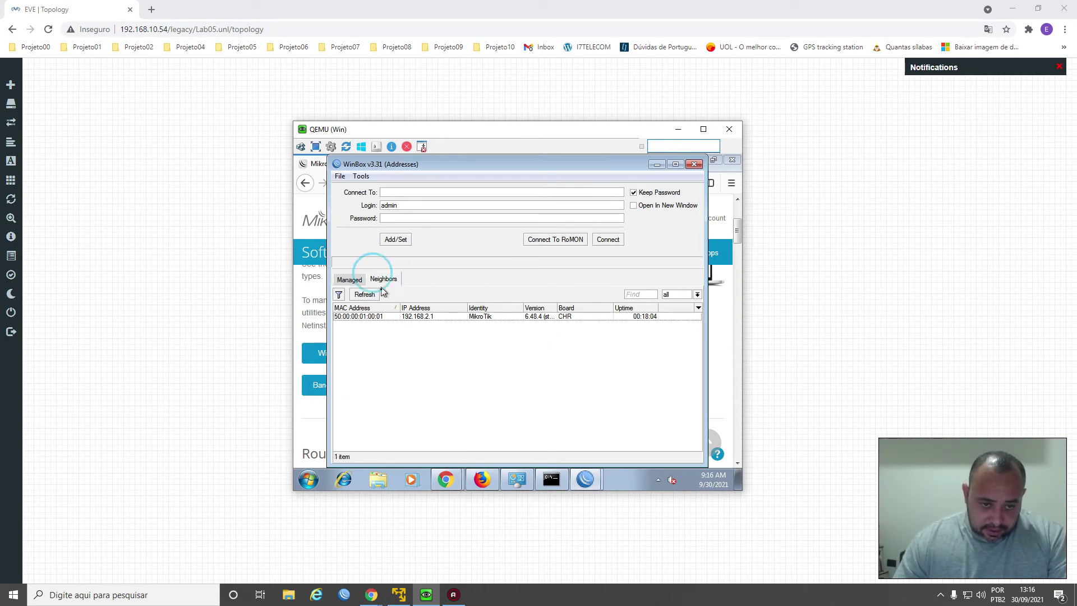
click(364, 295)
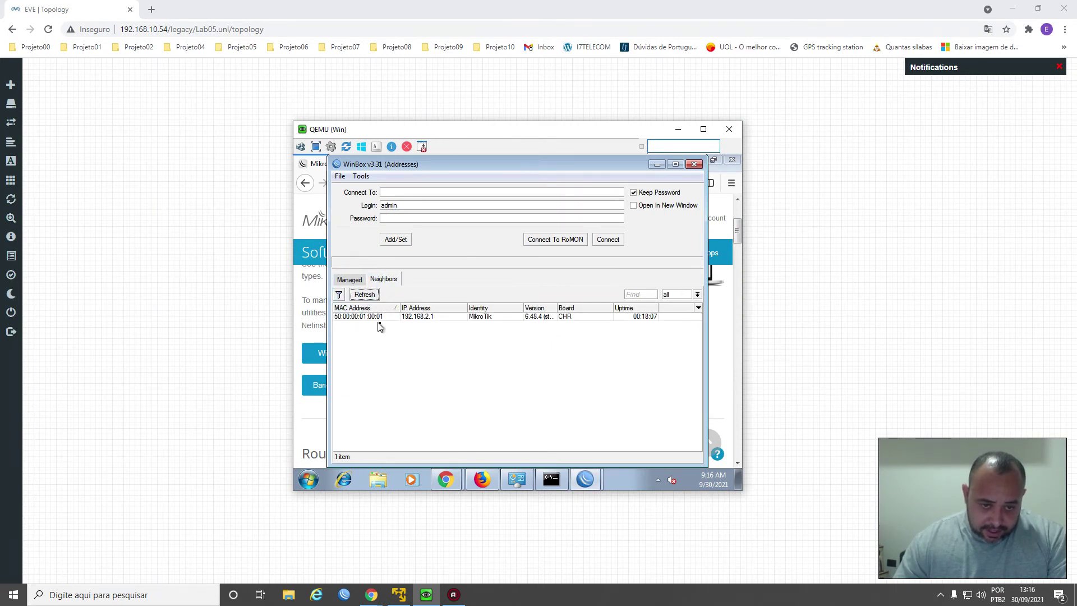
double_click(418, 316)
click(616, 245)
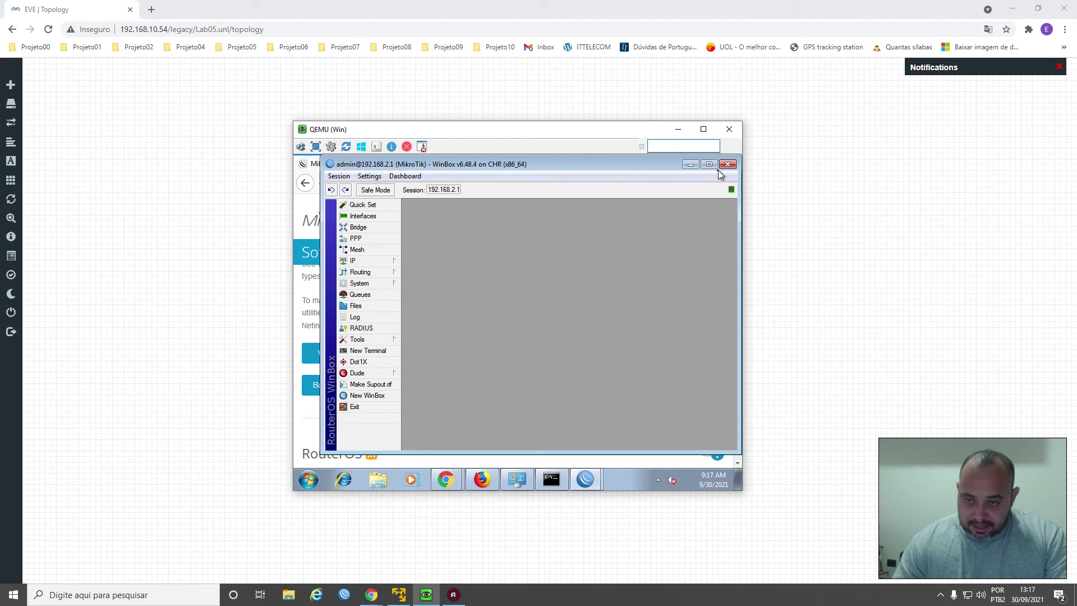
Maximize the router session and inspect the dial-out settings of the pppoe-out1 interface, then close them
click(709, 165)
click(348, 214)
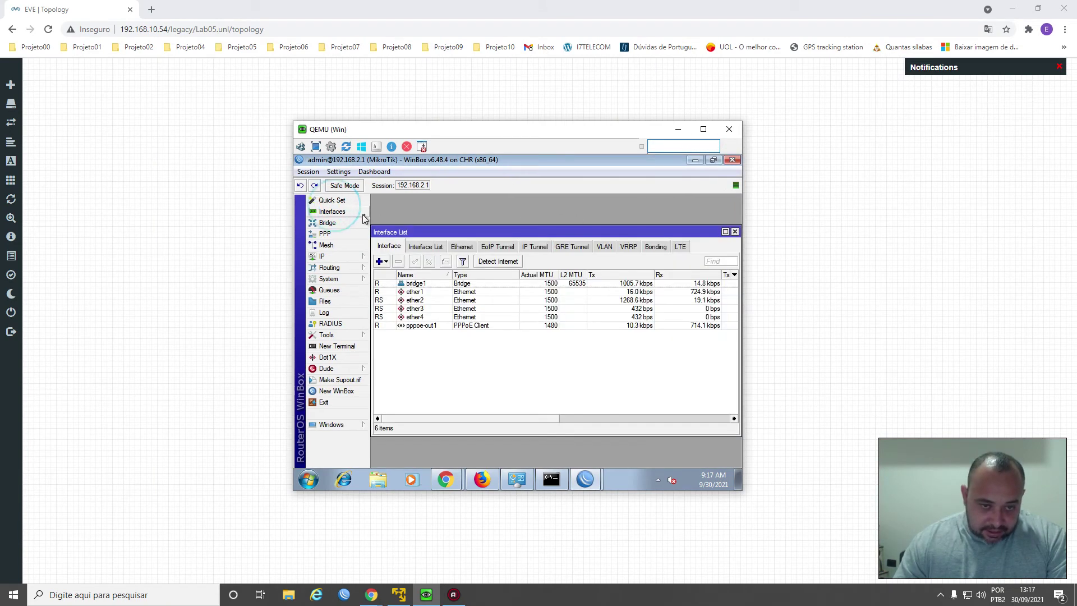
double_click(430, 330)
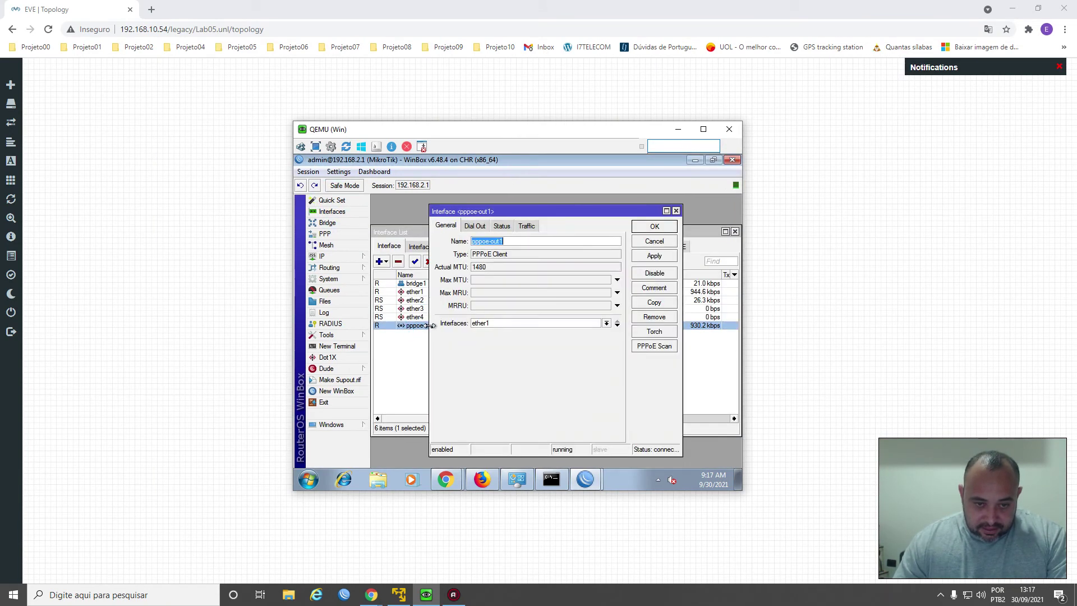
click(474, 225)
key(Tab)
key(Tab)
key(Tab)
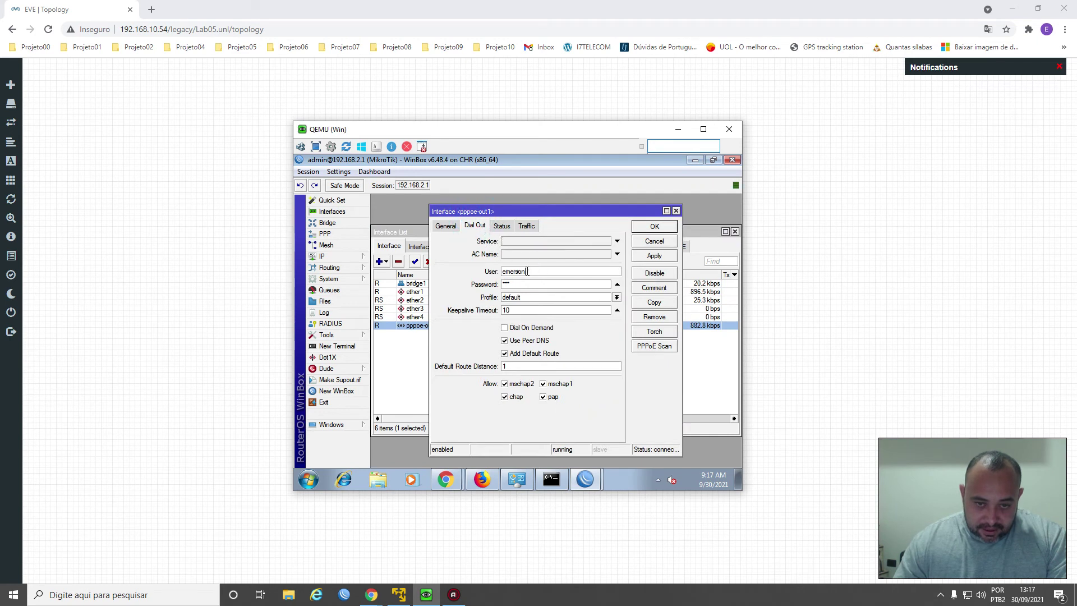
click(644, 226)
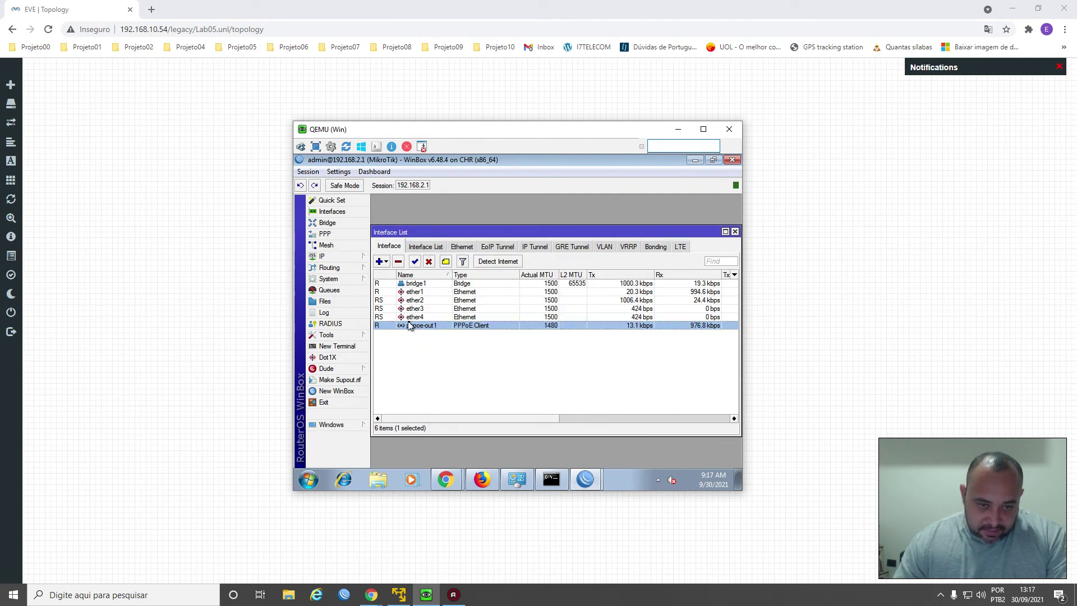
Check the pppoe-out1 and bridge1 entries in the router's IP address list, then close the list
click(359, 257)
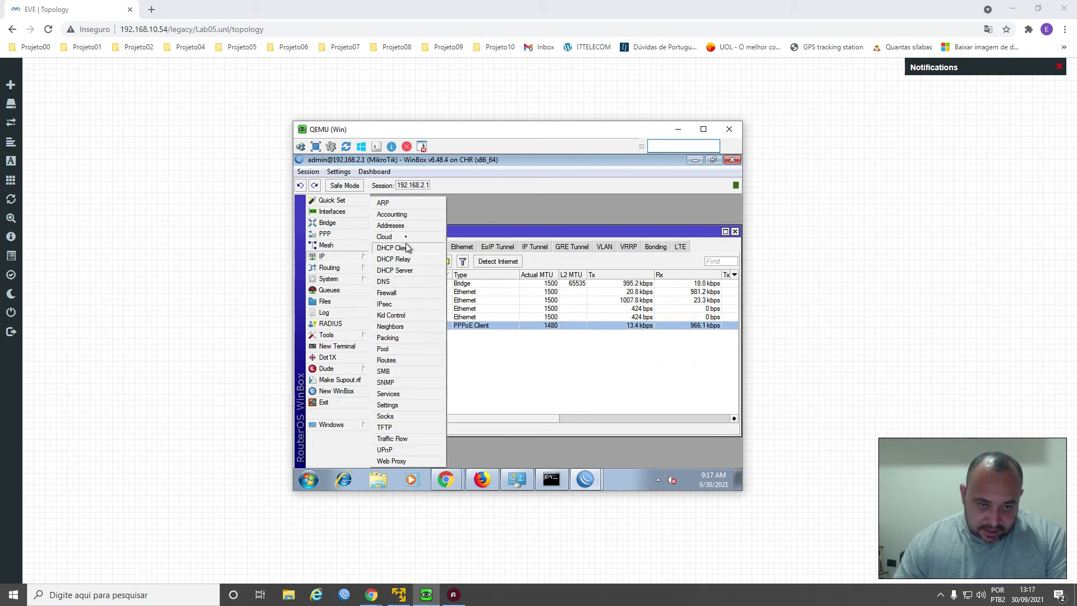
click(390, 225)
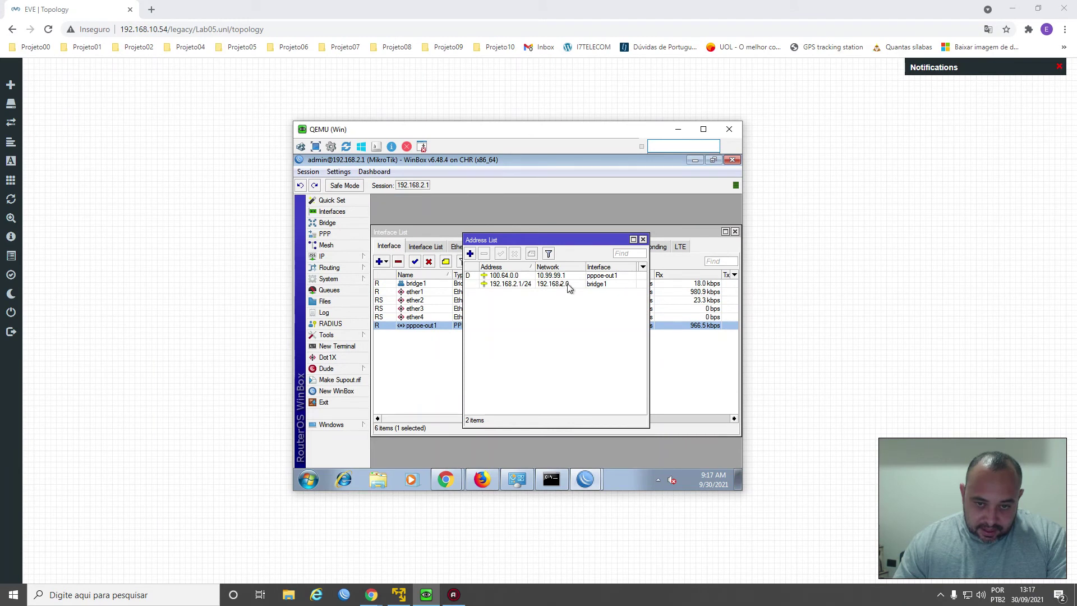
click(516, 276)
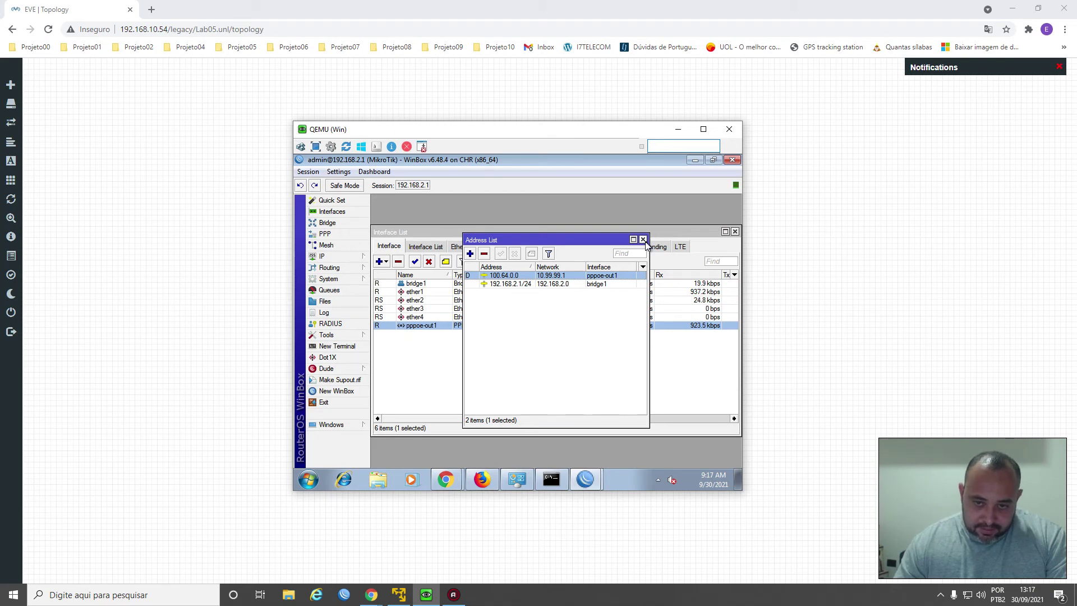
click(590, 285)
click(643, 240)
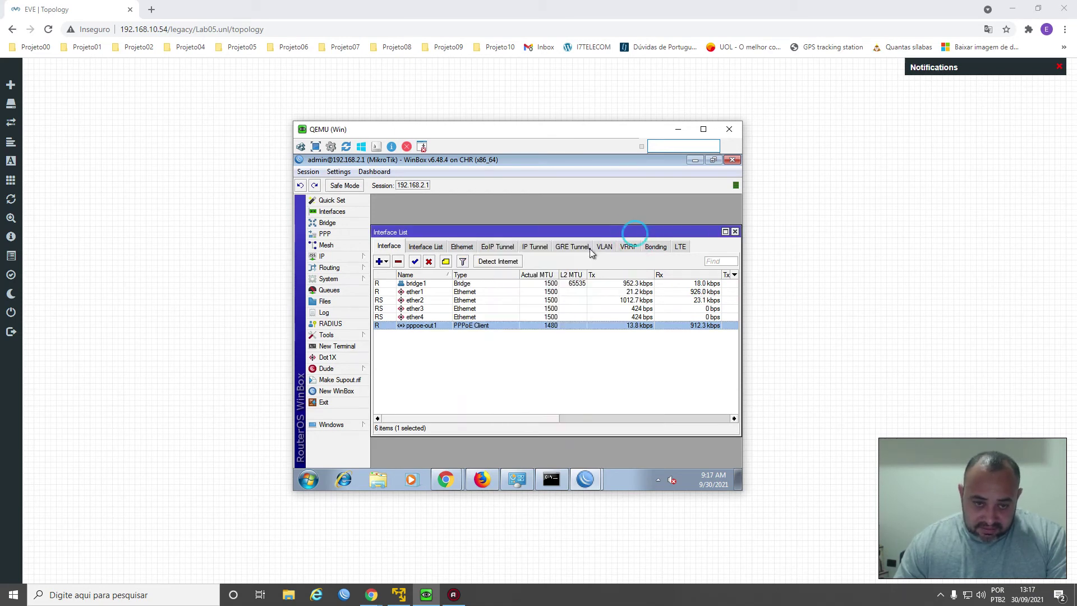
Review the NAT rules in the router's firewall, then close the firewall and interface list windows
click(347, 256)
click(391, 294)
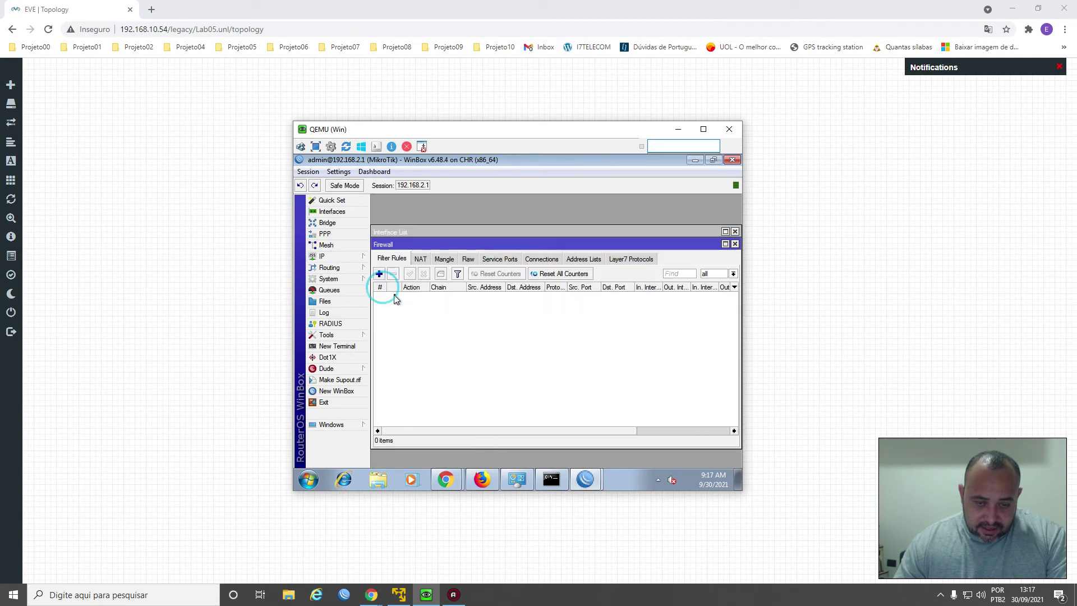
click(421, 258)
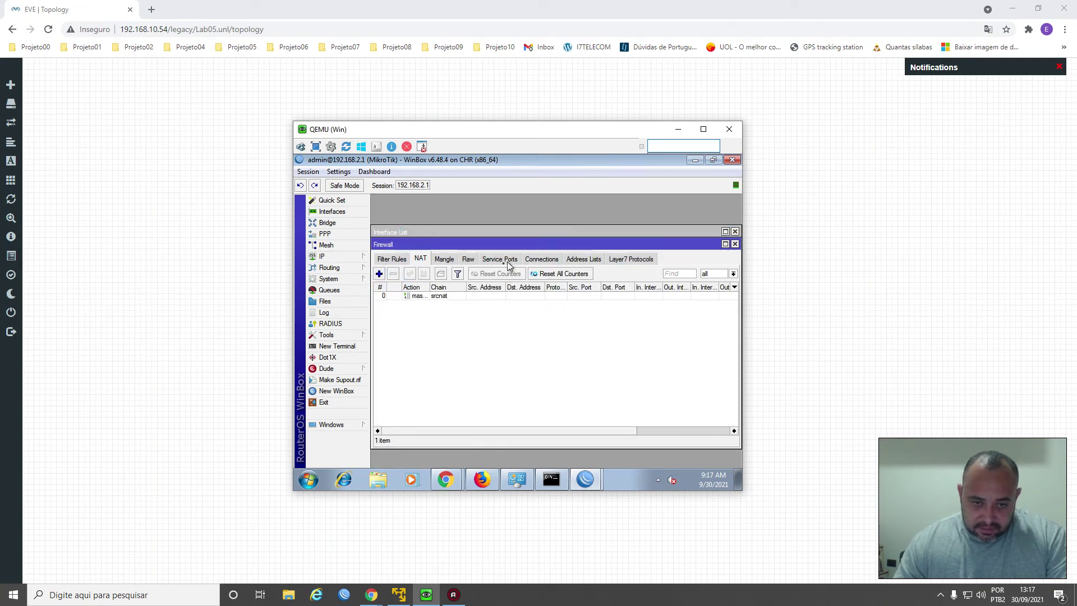
click(735, 244)
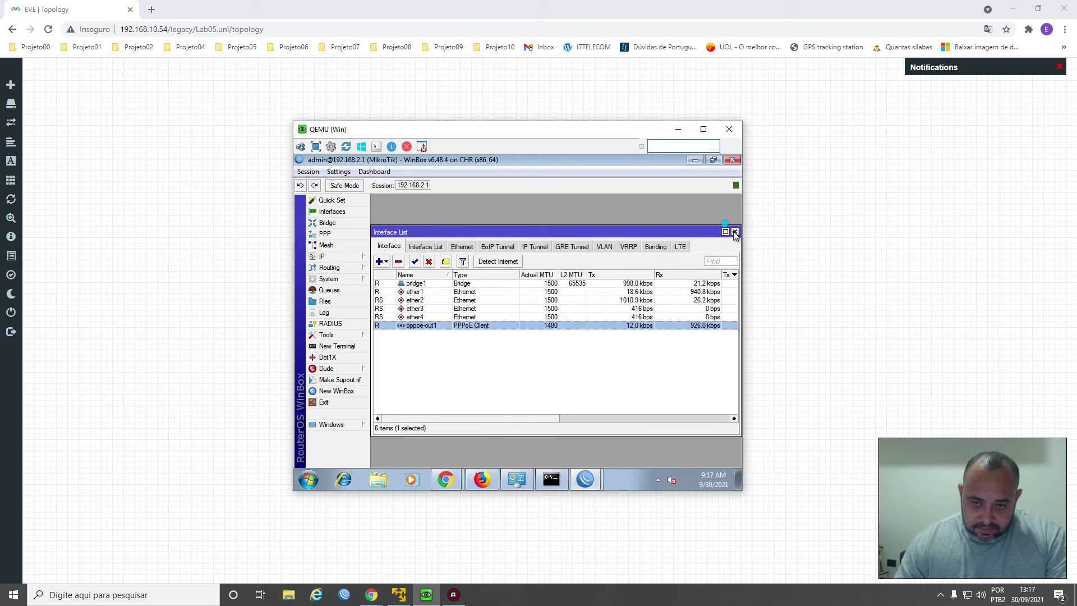
click(735, 233)
Examine the DHCP server's networks and the lease handed to the Windows machine, then close the DHCP server window
click(344, 257)
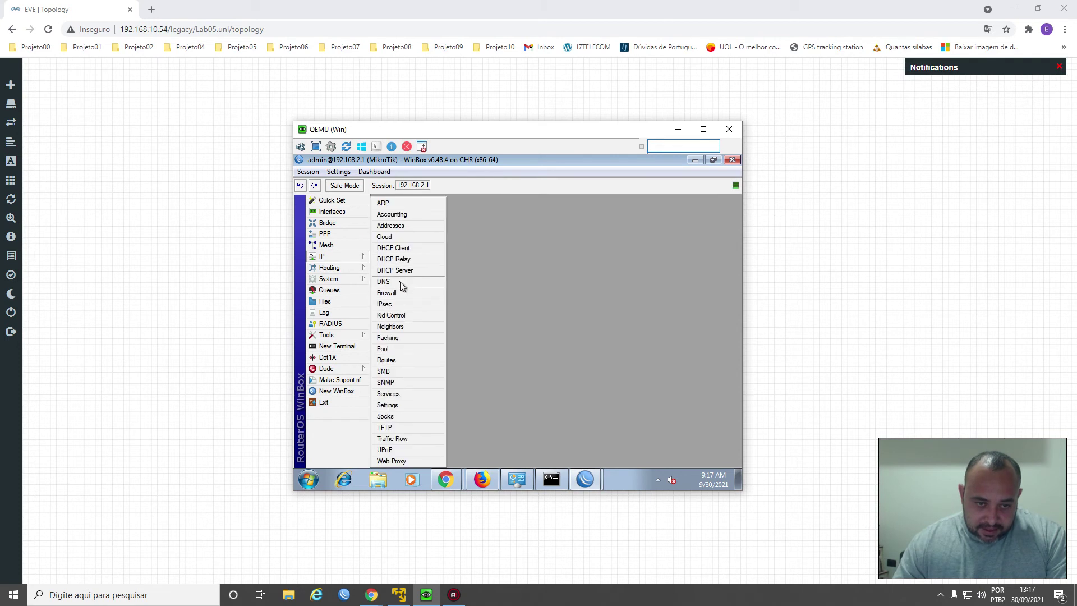
click(395, 271)
click(401, 248)
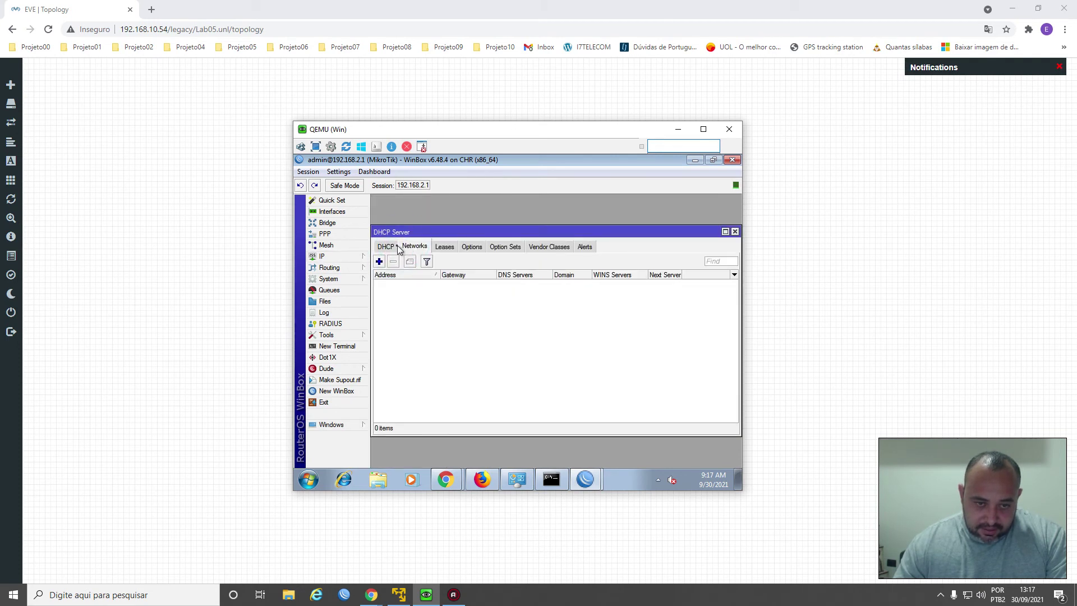
click(428, 283)
click(444, 247)
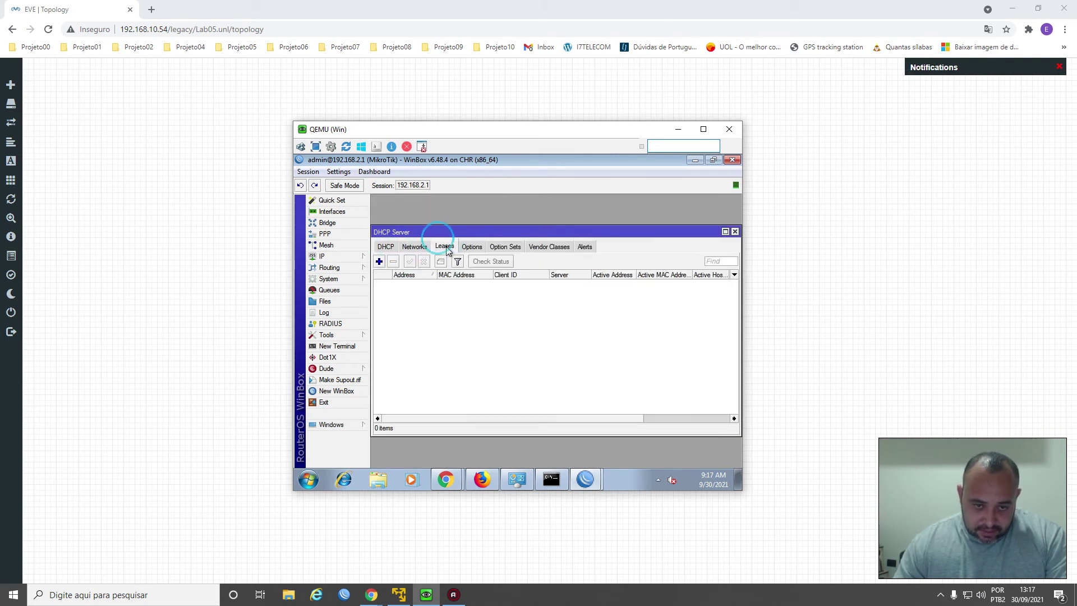
click(550, 284)
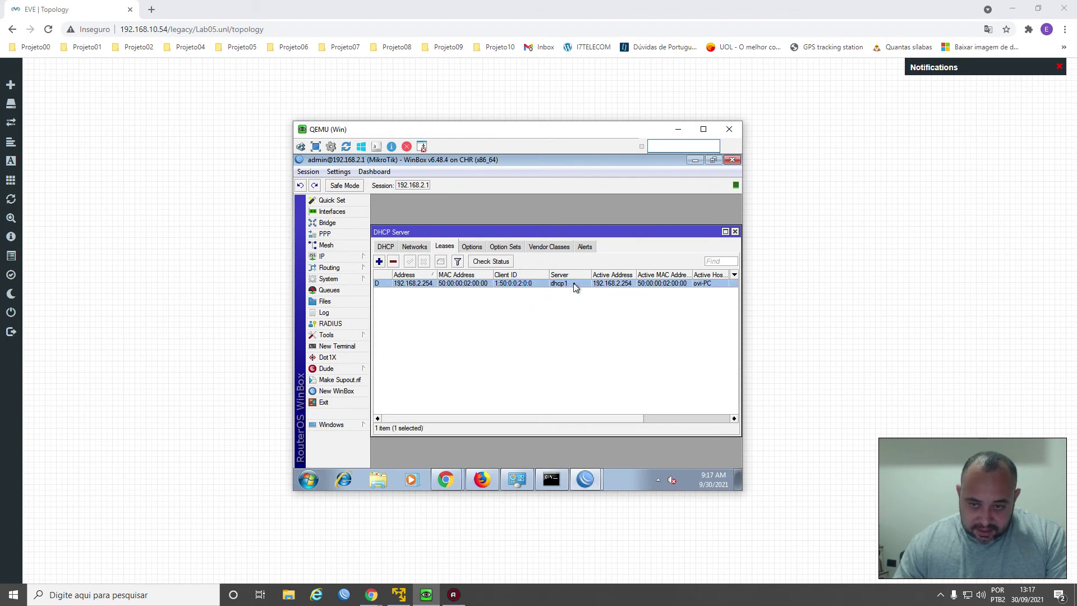
mouse_move(605, 417)
mouse_down()
mouse_move(705, 421)
mouse_move(600, 422)
mouse_up()
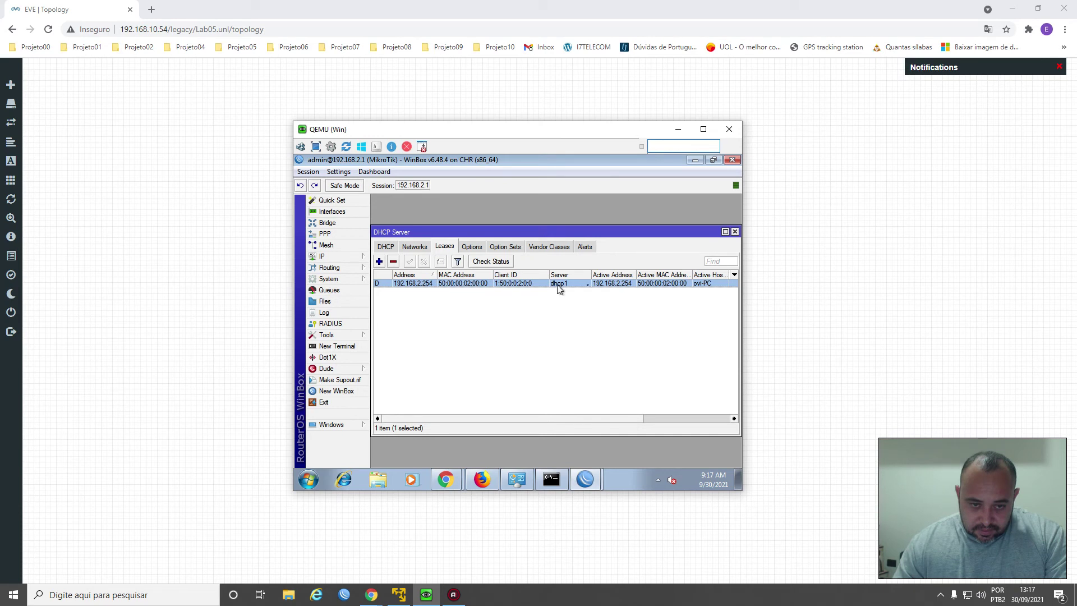
click(734, 231)
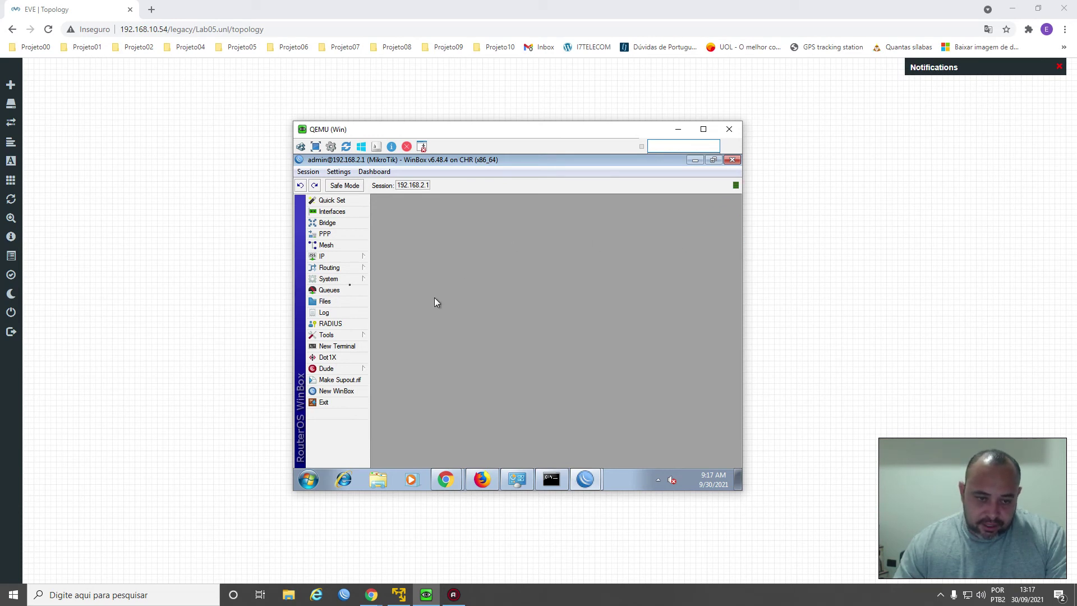
click(337, 346)
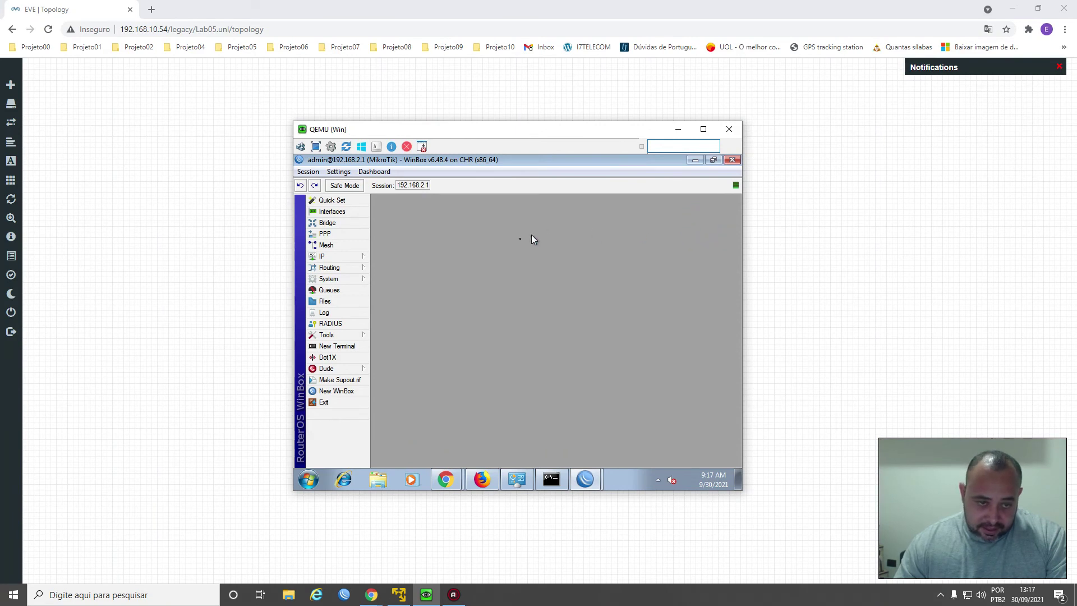
click(717, 229)
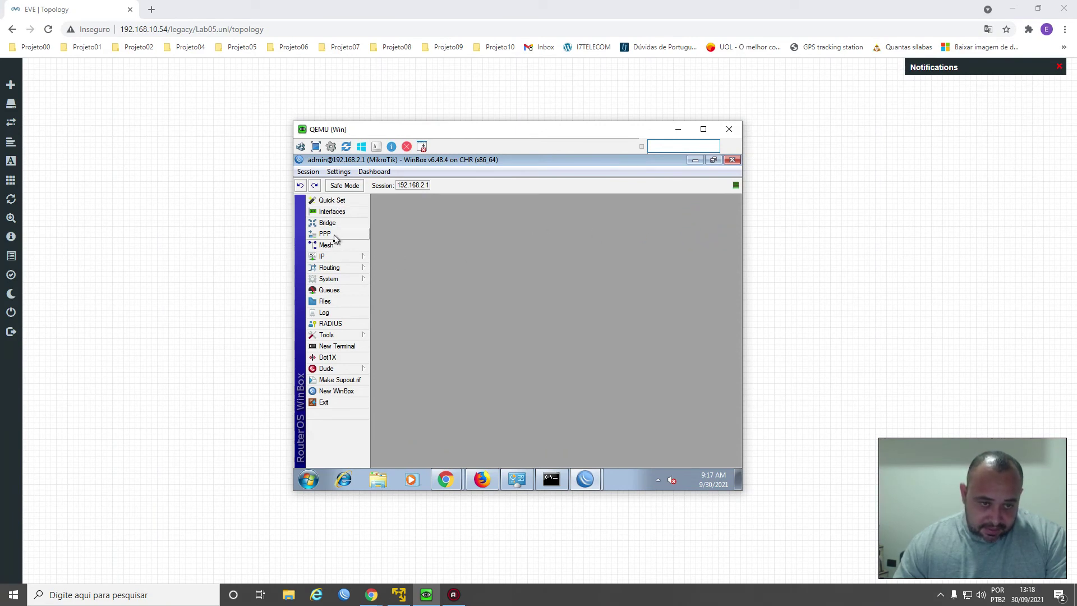
click(347, 258)
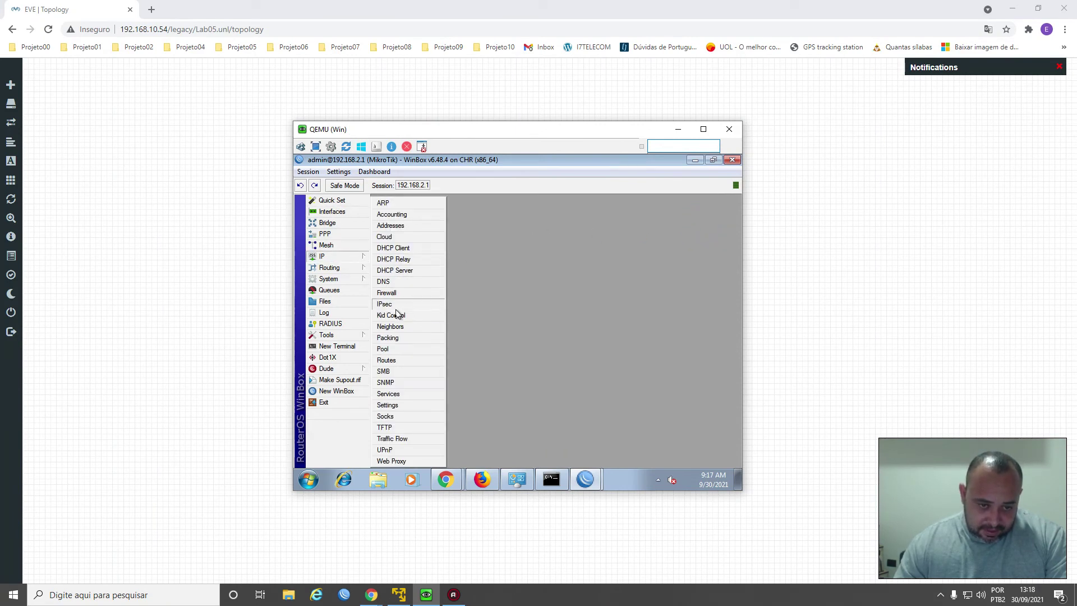
click(542, 294)
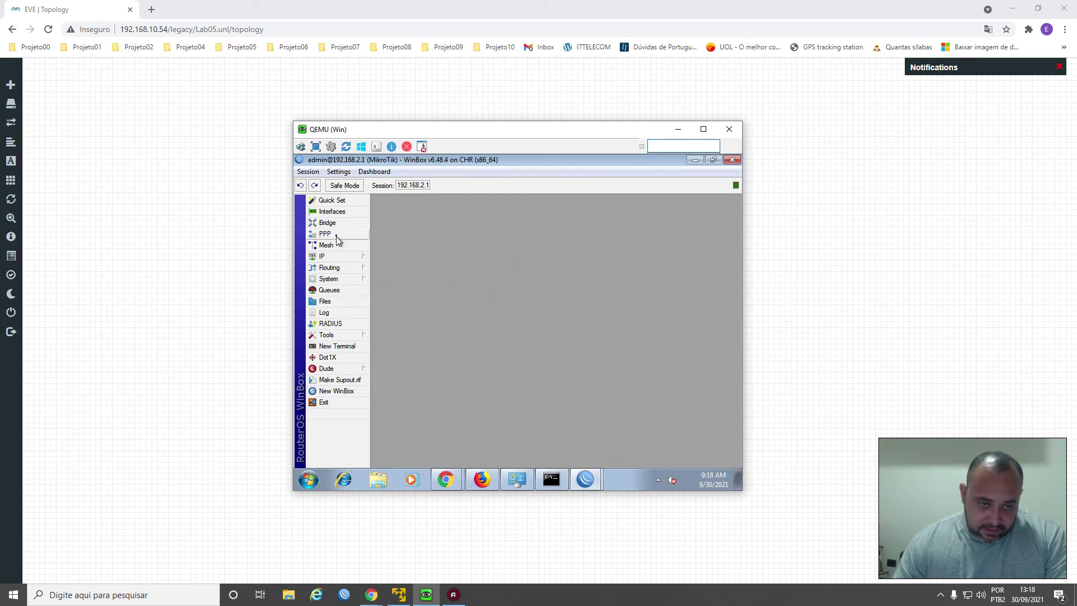
Inspect the pppoe-out1 client's status, including its active AC name and local address, and its traffic, then close its properties
click(337, 235)
click(454, 286)
double_click(454, 285)
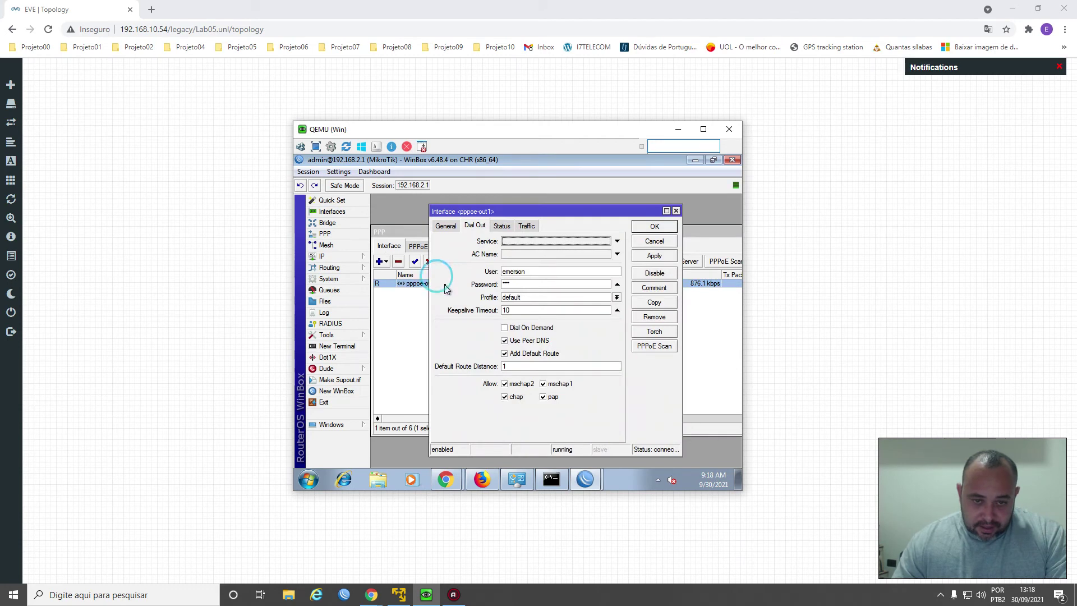
click(503, 226)
click(522, 403)
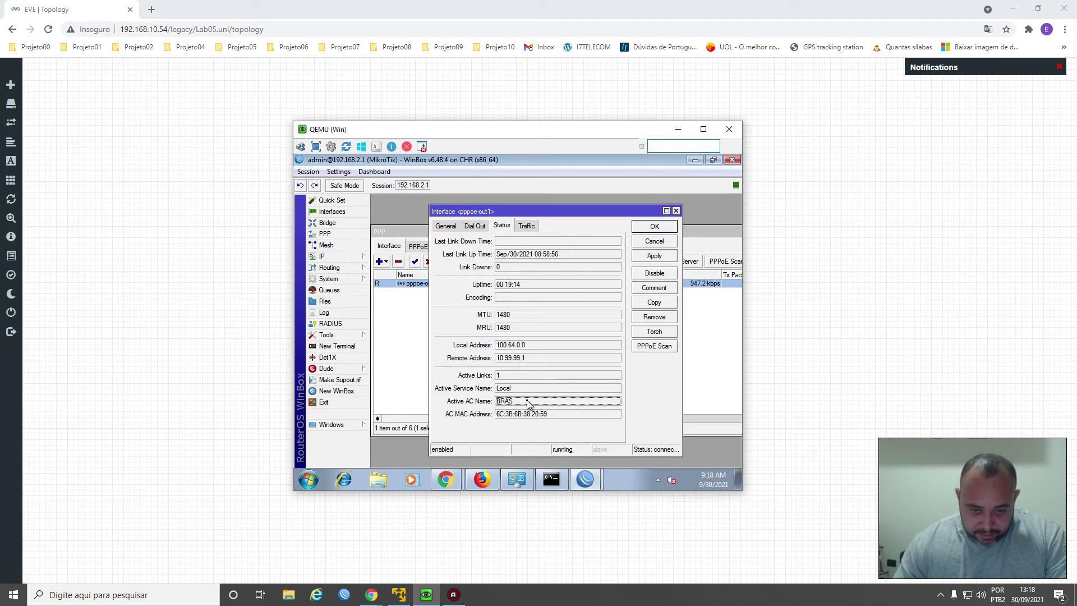
double_click(525, 403)
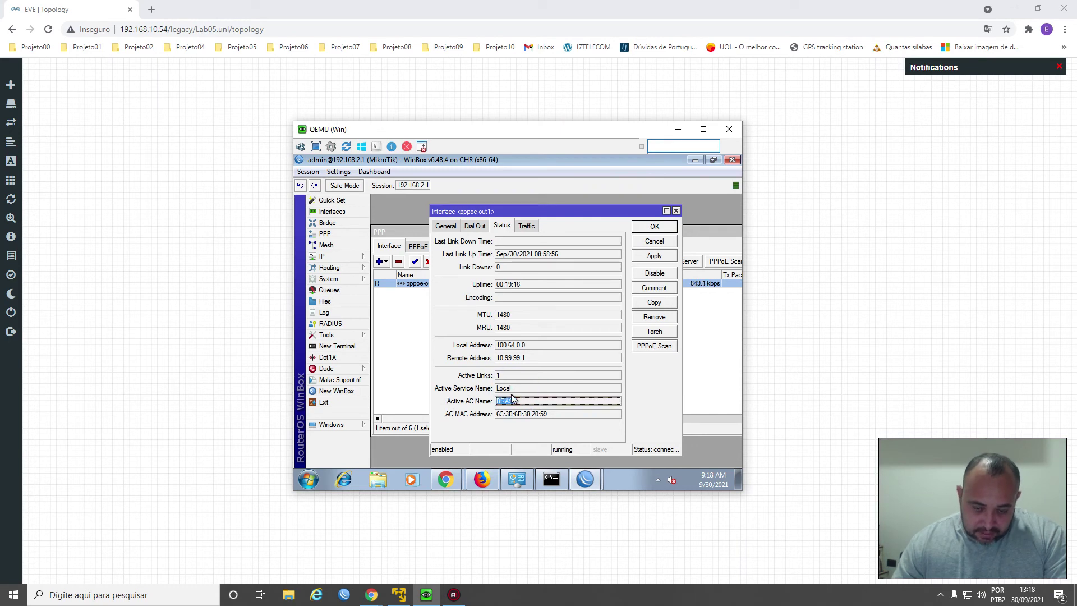
drag(540, 347, 497, 355)
click(554, 387)
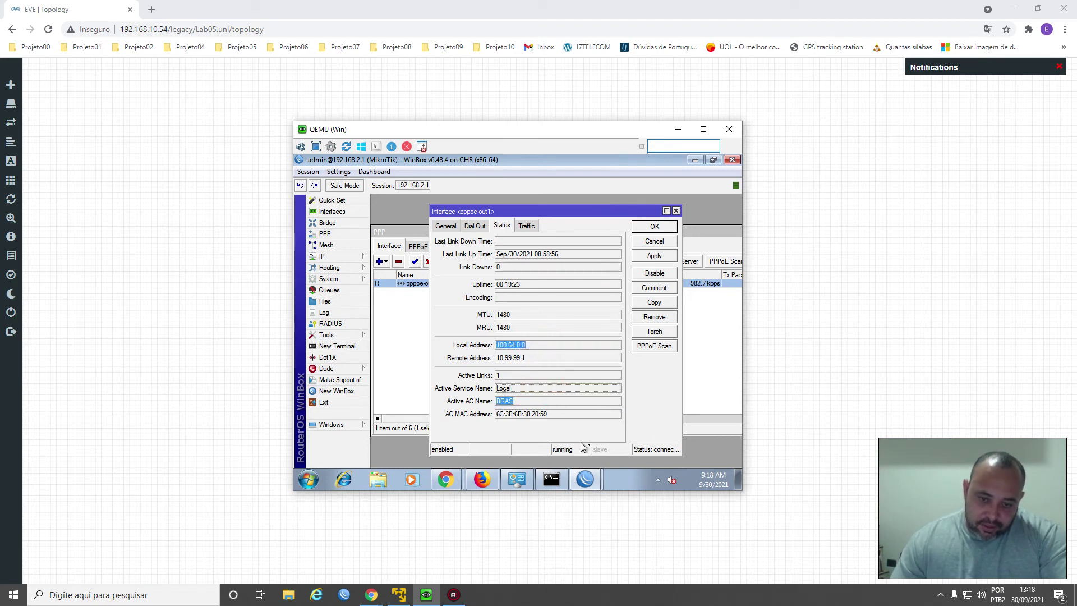
click(530, 227)
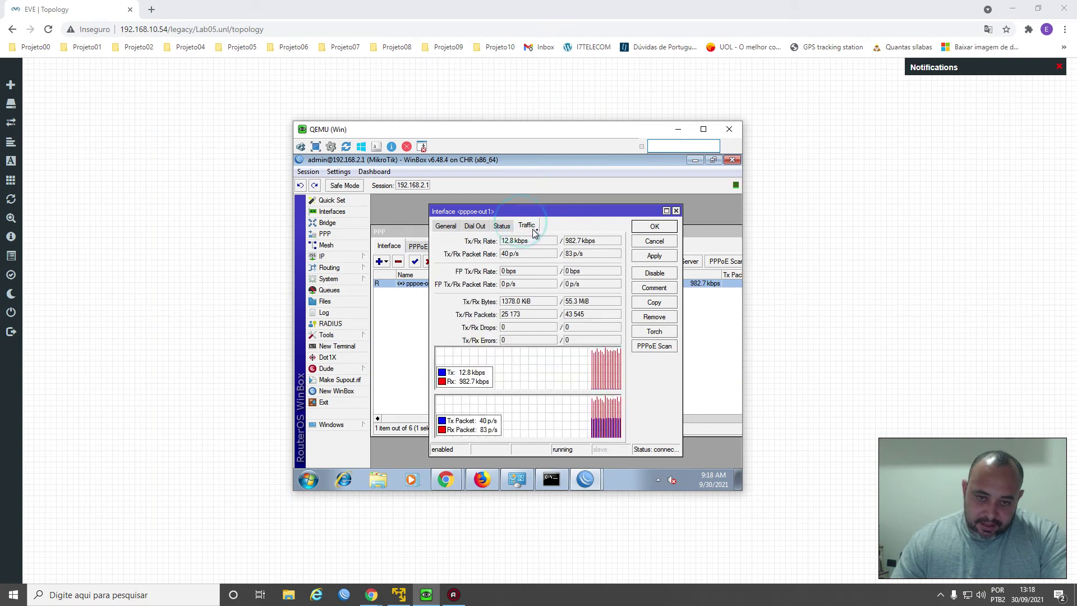
click(676, 212)
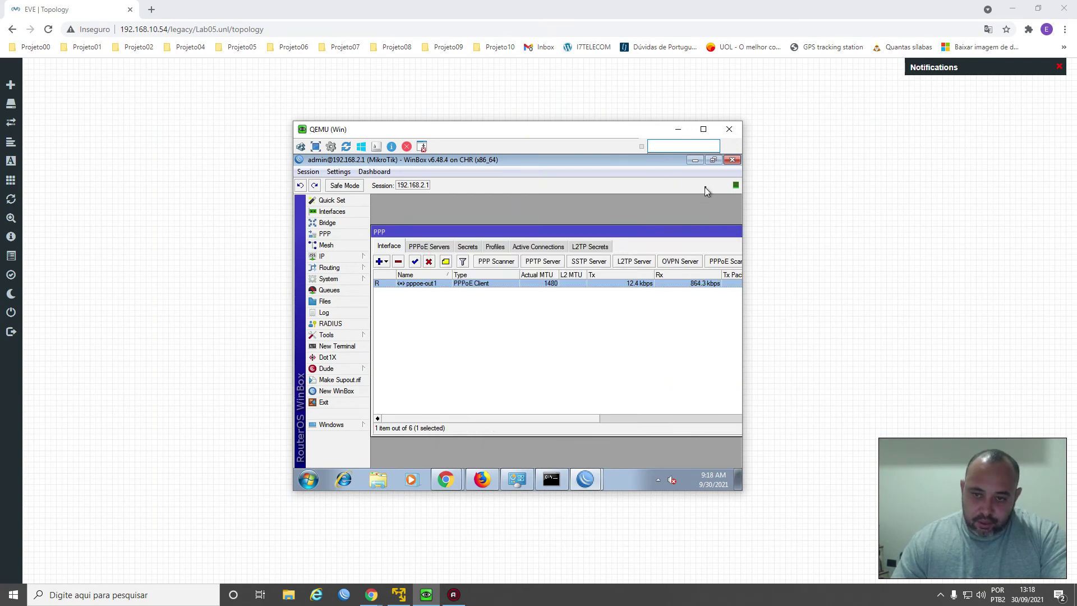
End the WinBox session and open a new tab in Firefox, keeping its existing tabs
click(734, 161)
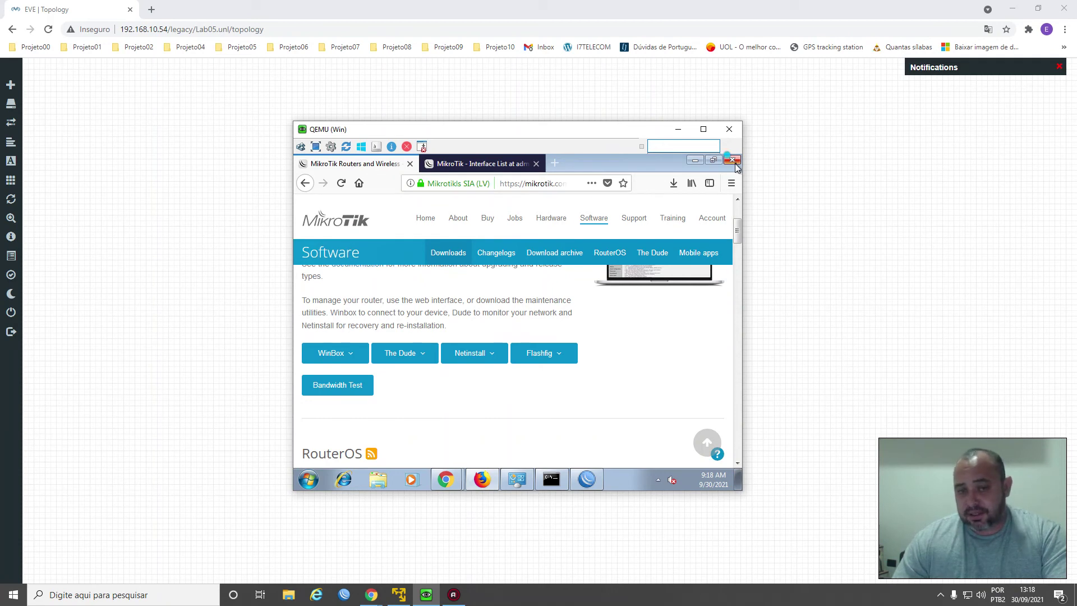
click(734, 161)
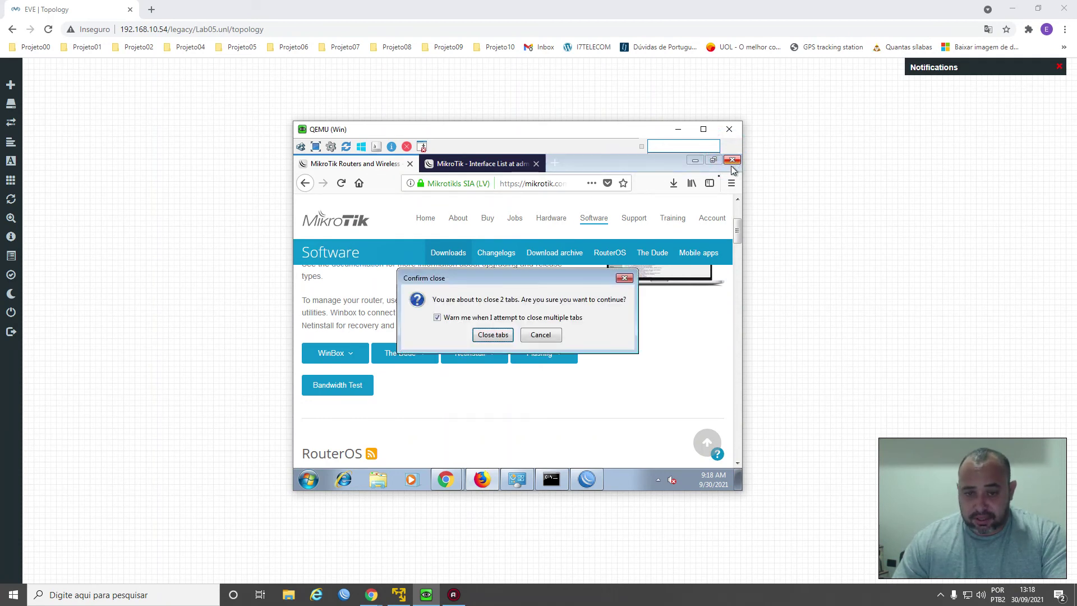
click(539, 335)
click(500, 164)
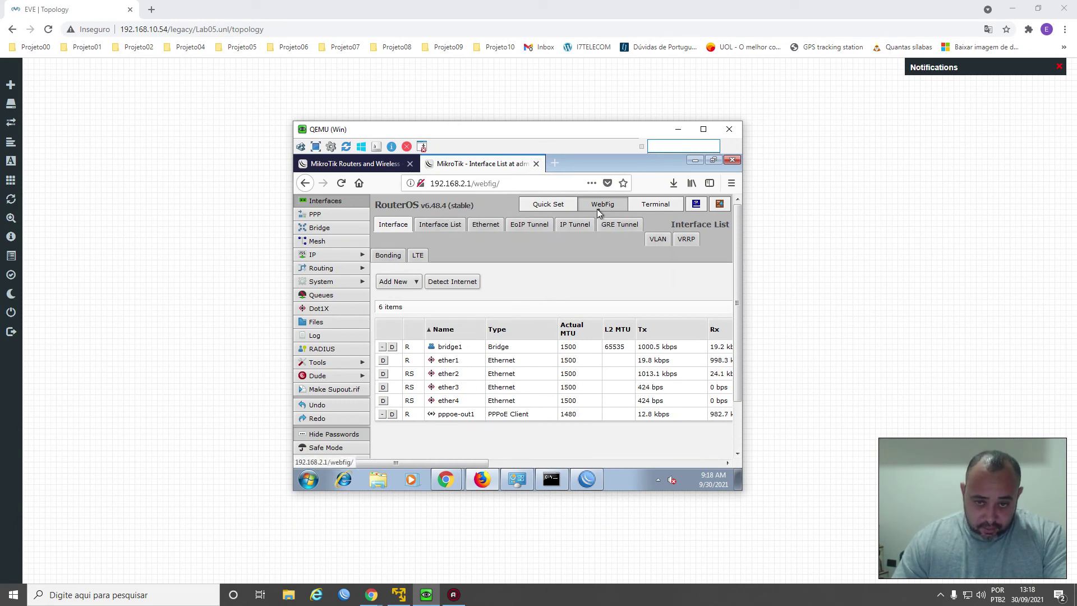
click(555, 163)
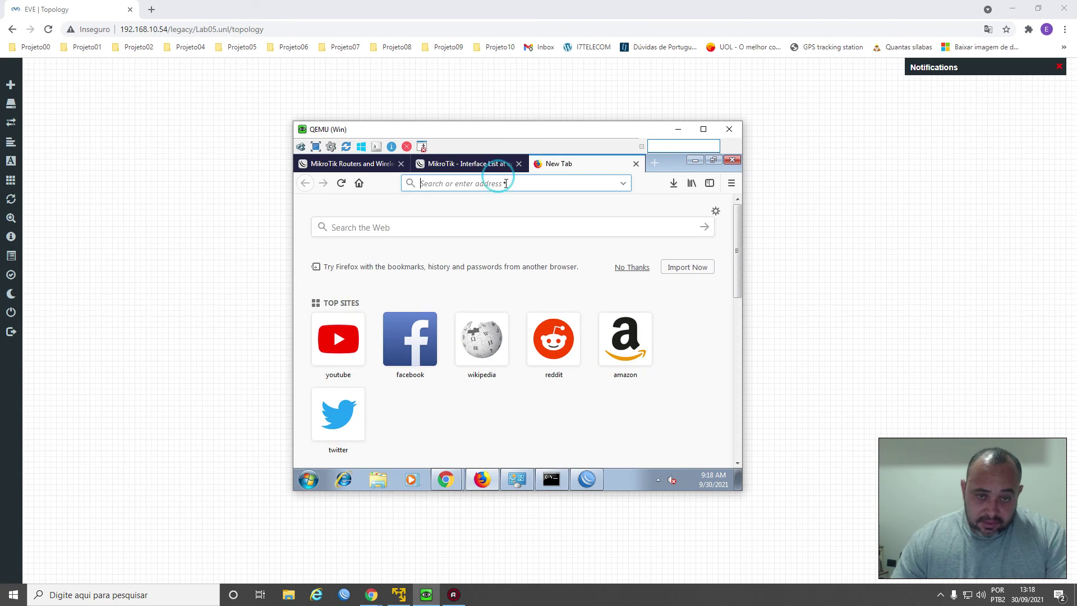
text(172.31)
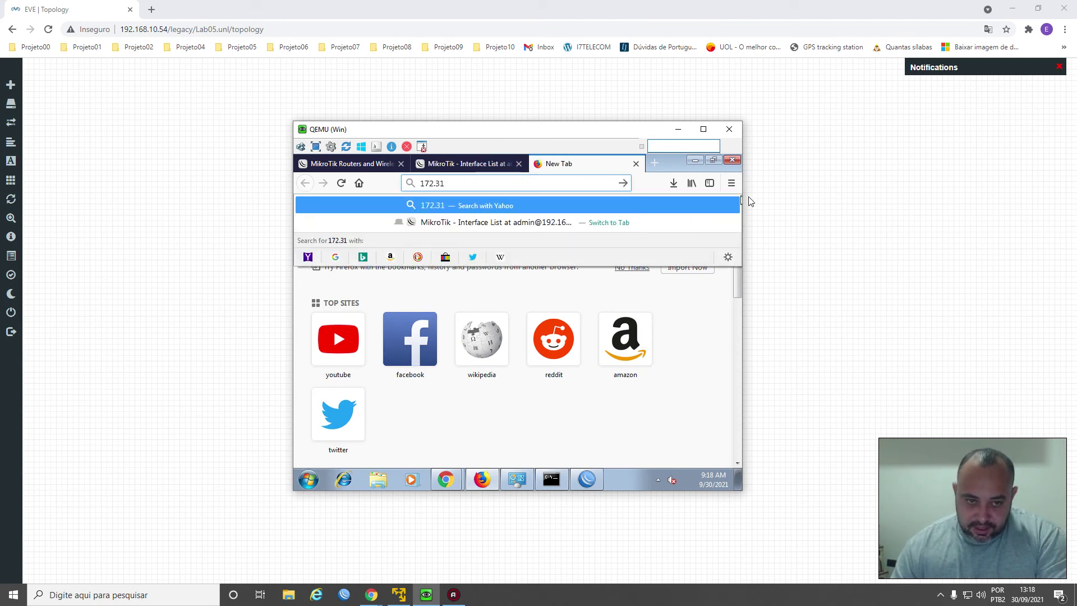
text(.2..)
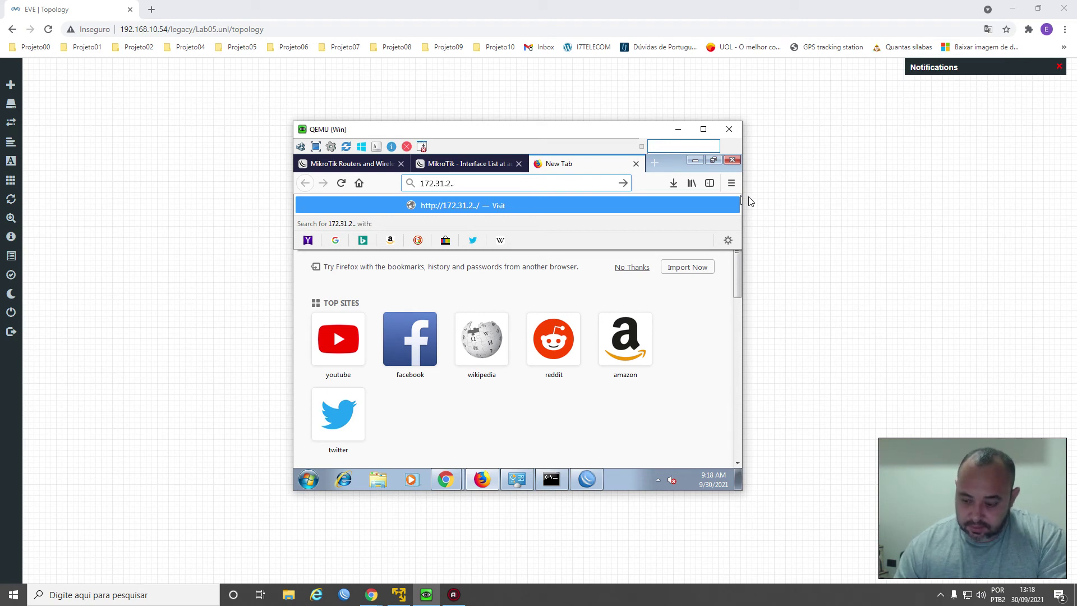
text(/)
key(BackSpace)
key(BackSpace)
key(BackSpace)
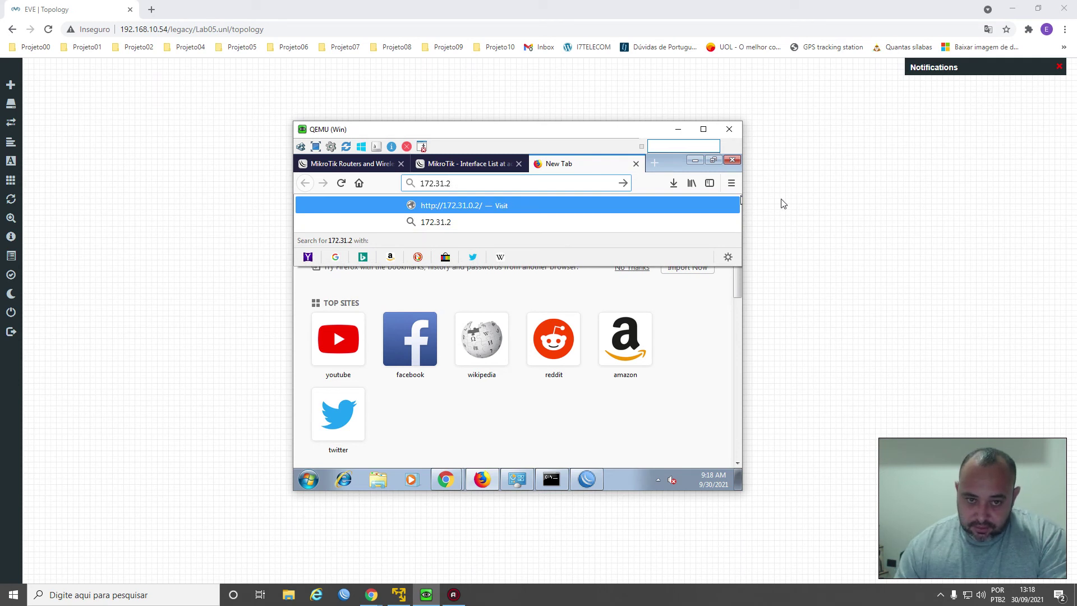
Load the admin page at 172.31.255.2/admin in the new Firefox tab
click(471, 177)
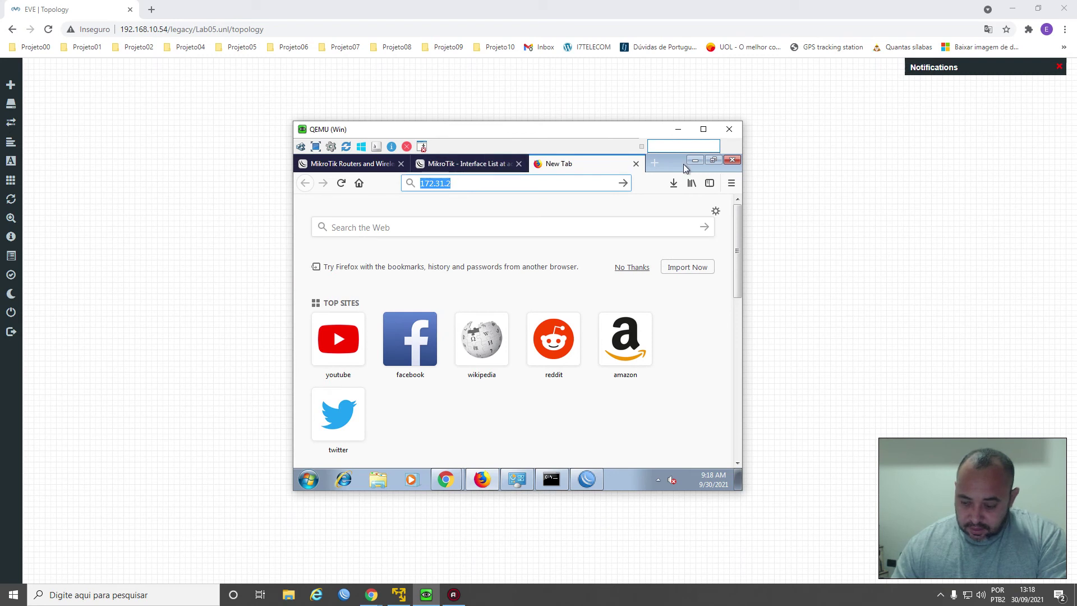
text(172)
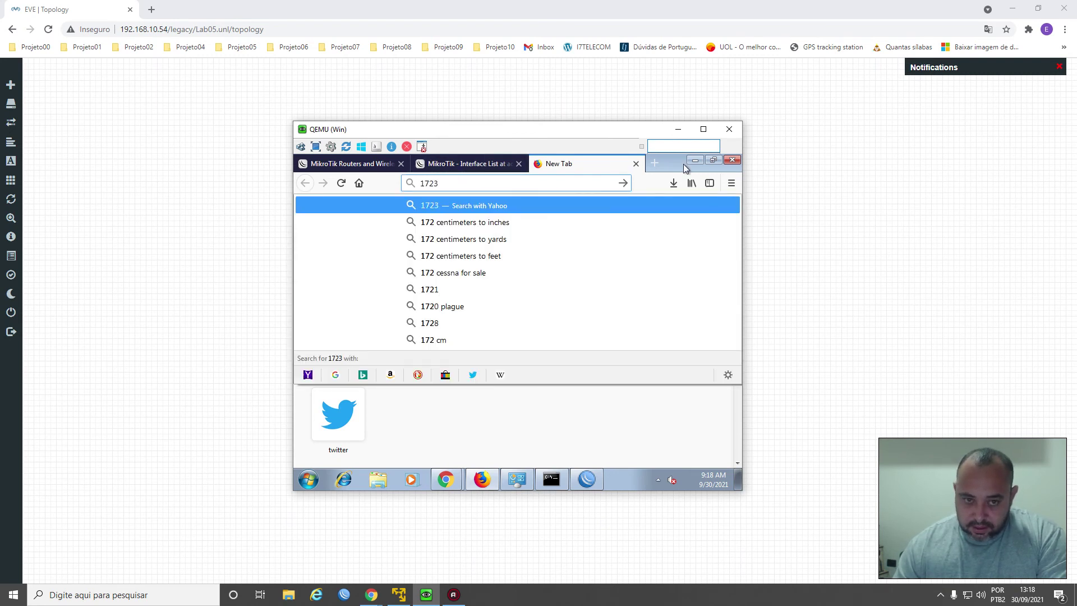
text(.31.2)
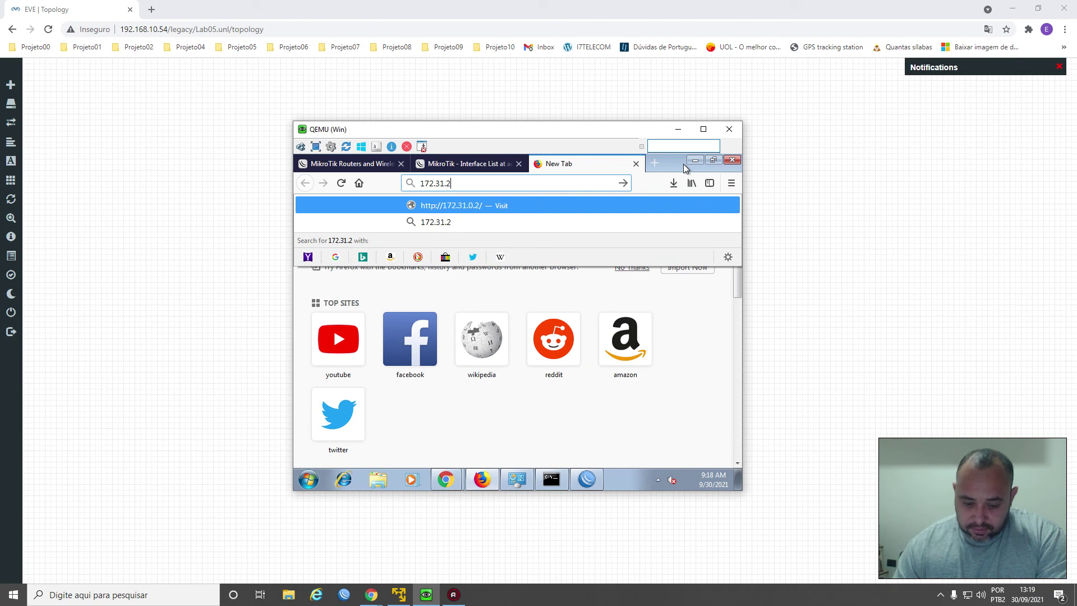
text(55.2)
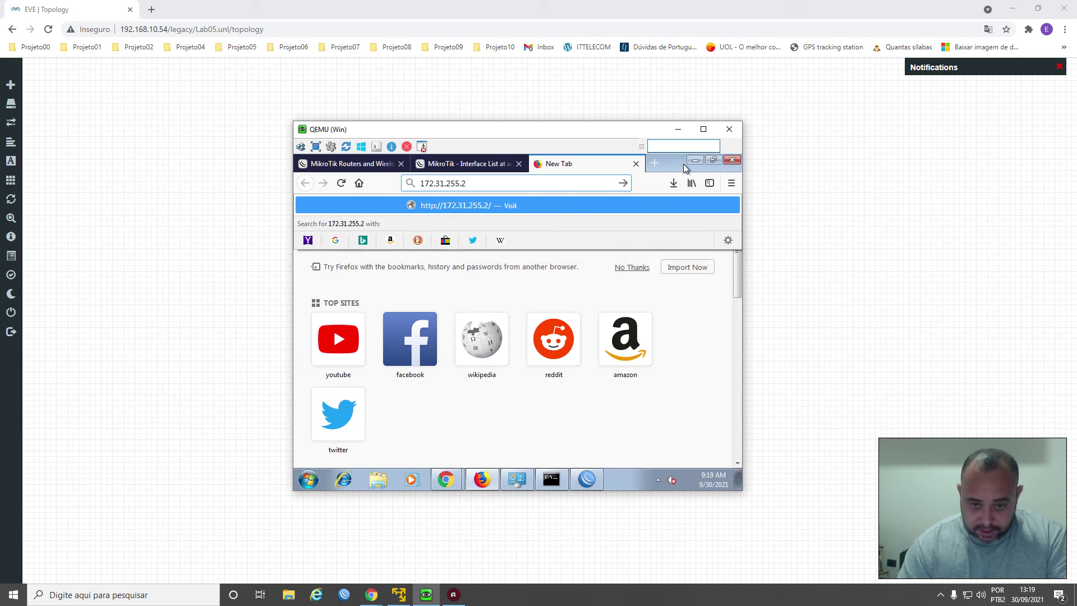
text(/admin)
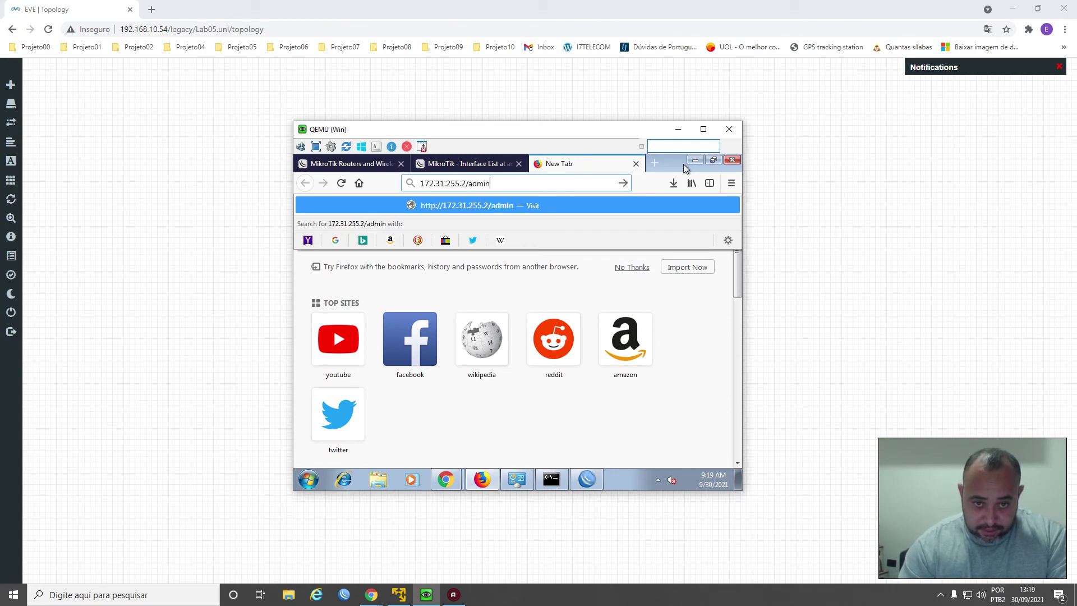
key(Return)
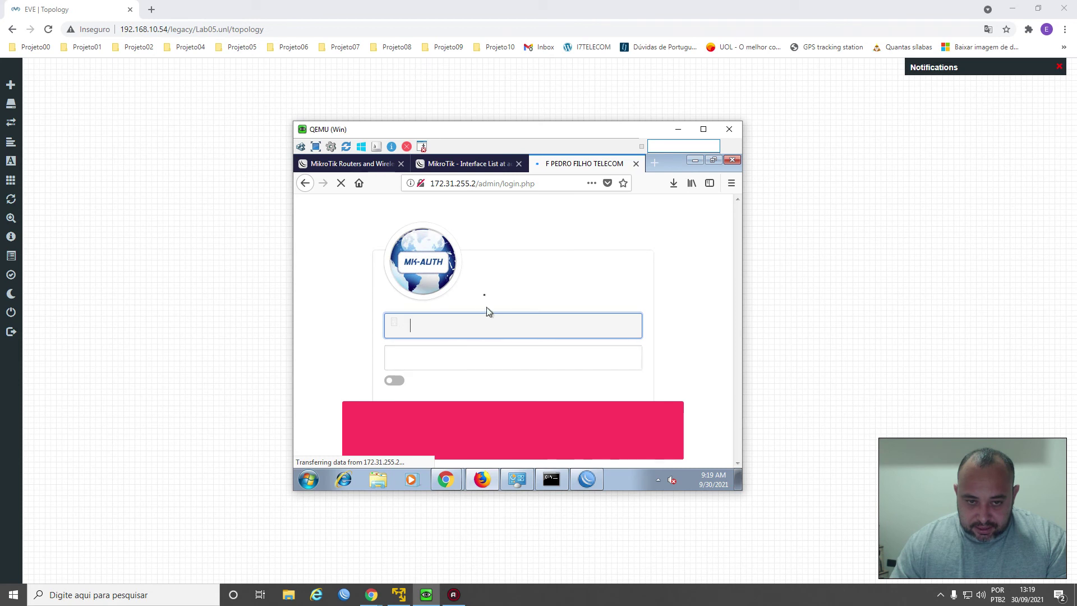
Load the provider's public site at 172.31.255.2 without the admin path and look over its home page
drag(478, 183, 581, 182)
key(BackSpace)
key(BackSpace)
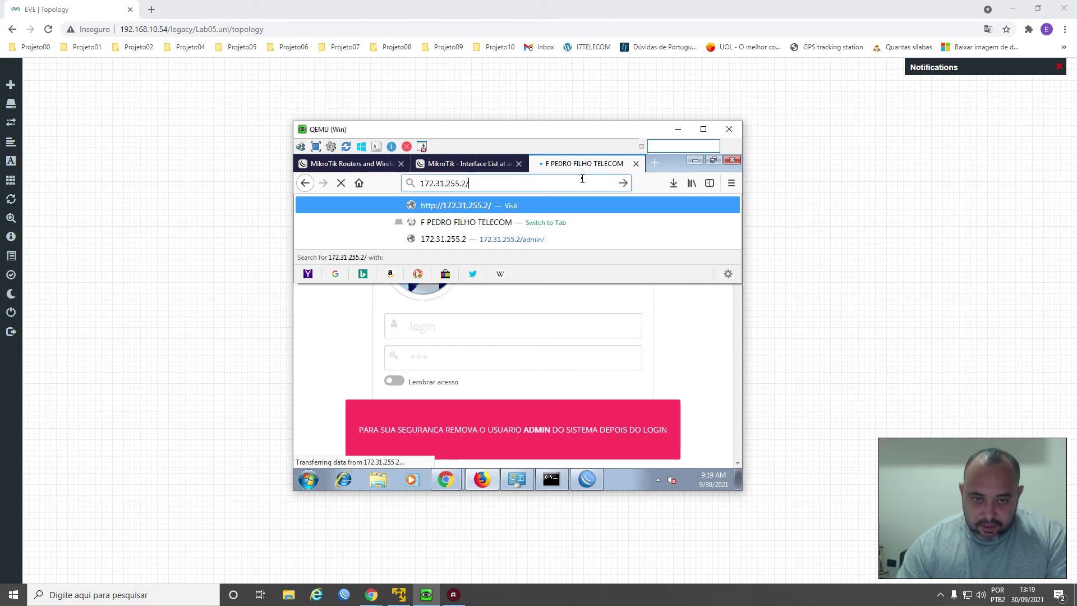
key(Return)
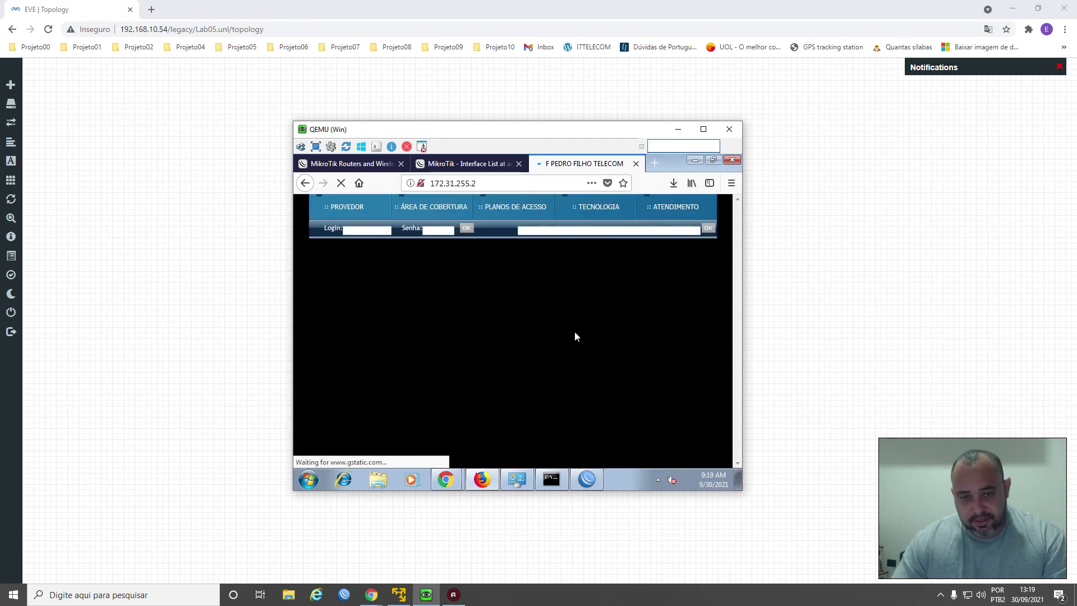
scroll(572, 347, down, 4)
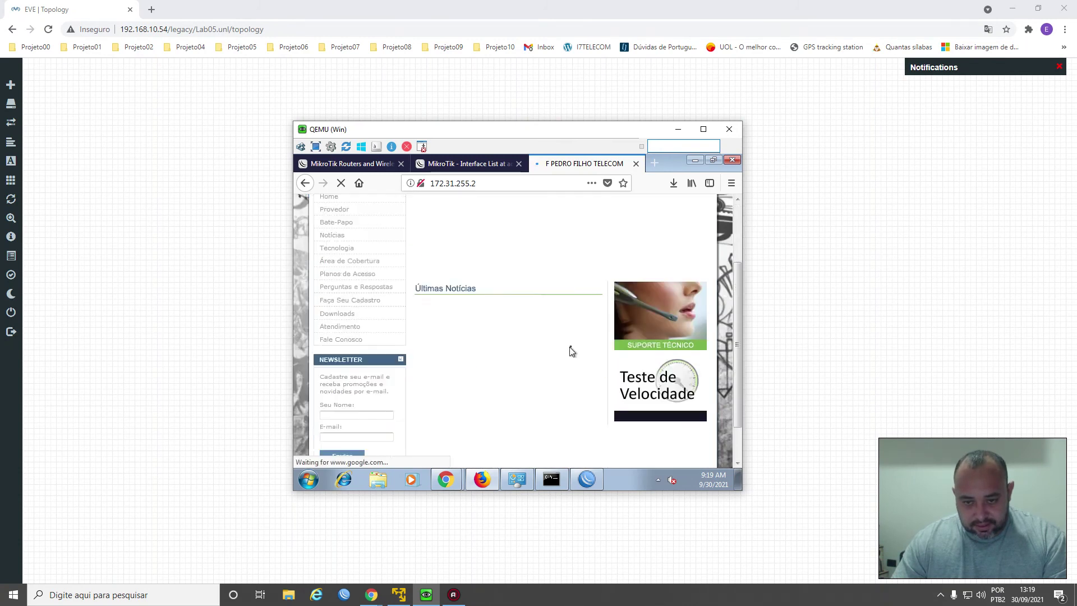
scroll(574, 348, up, 3)
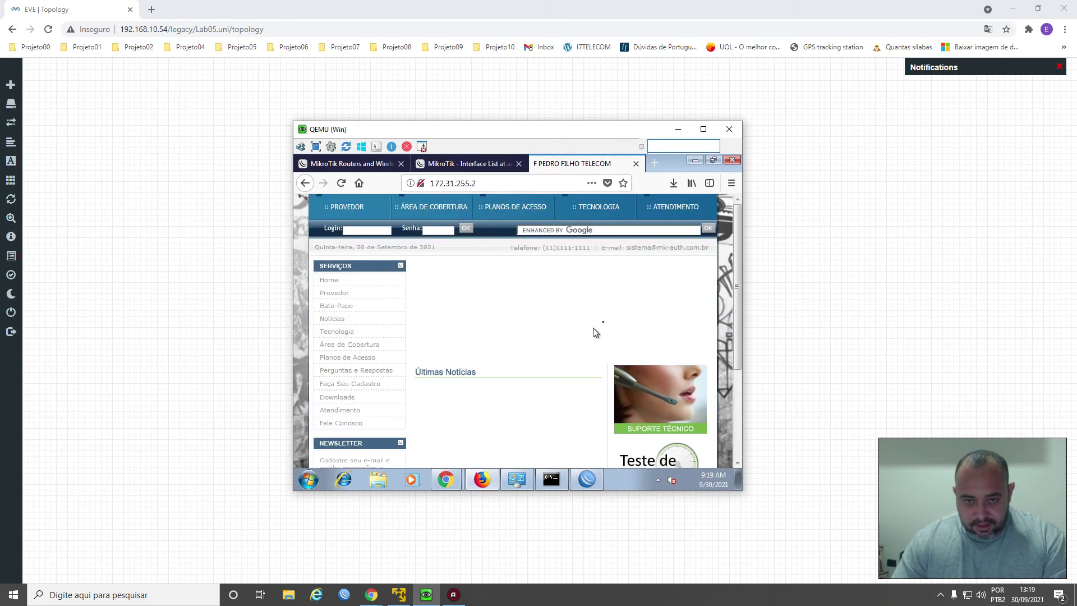
click(485, 183)
Move the Windows machine's viewer aside to reveal the lab topology, and minimize the topology's browser window
drag(459, 139, 889, 201)
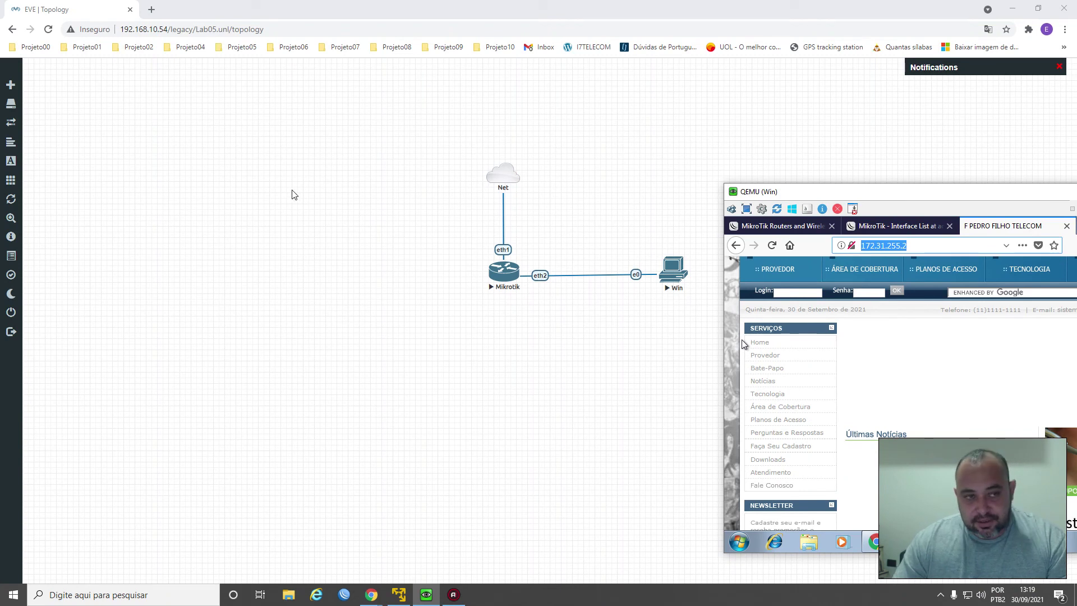
drag(870, 191, 607, 163)
click(1013, 10)
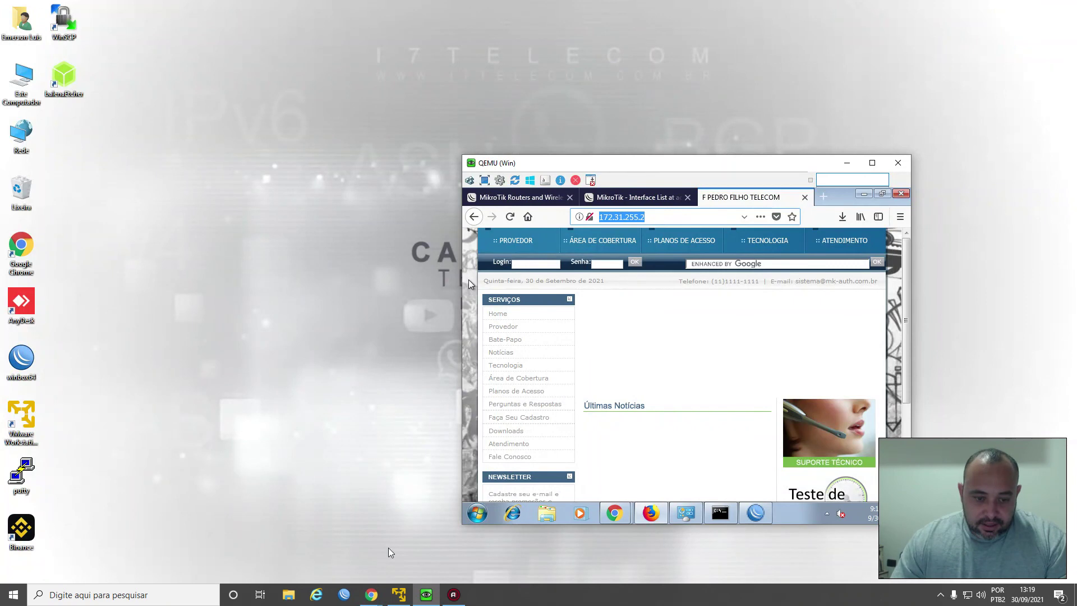
Switch to the Proxmox browser window, maximize it, check the status of virtual machine 100 (MKAUTH), and minimize the window
mouse_move(373, 590)
click(331, 544)
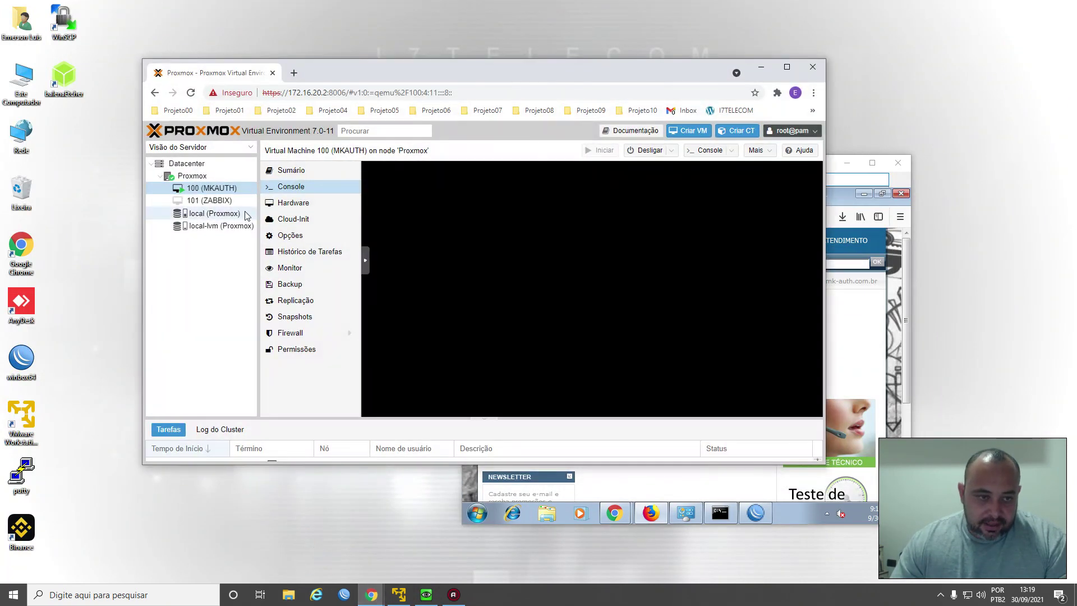
double_click(370, 75)
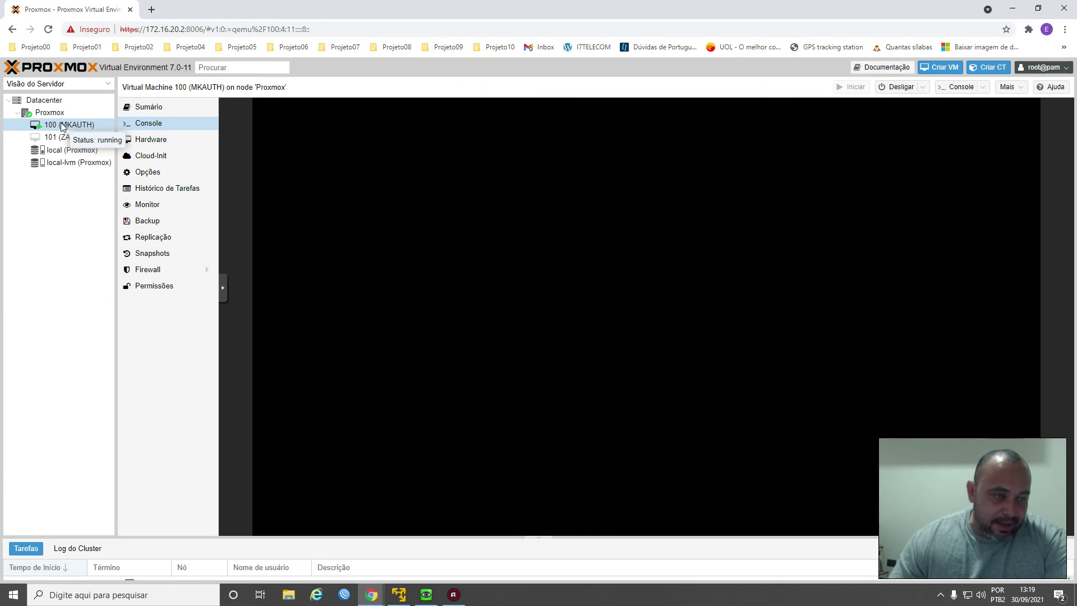
click(63, 126)
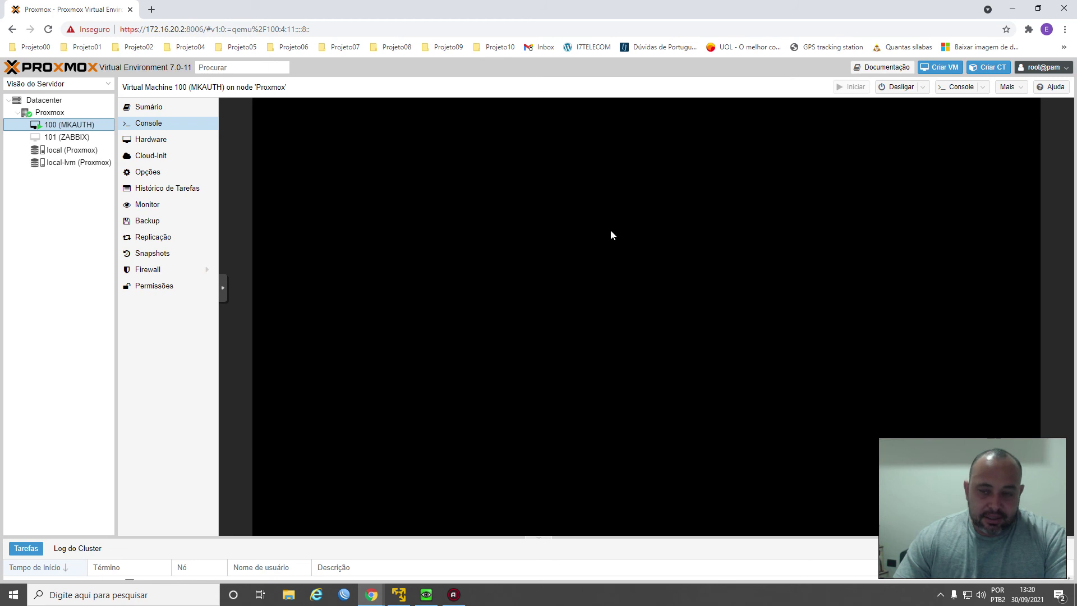
click(1013, 8)
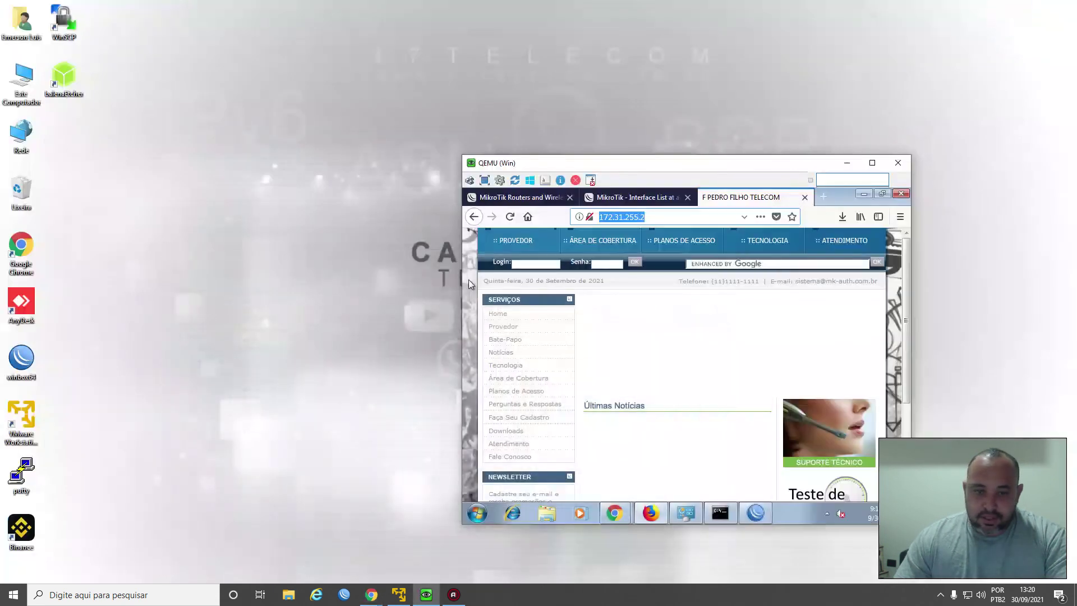
Reposition the Windows machine's viewer and review the WebFig interface list and the MikroTik software page in Firefox
drag(678, 175, 541, 99)
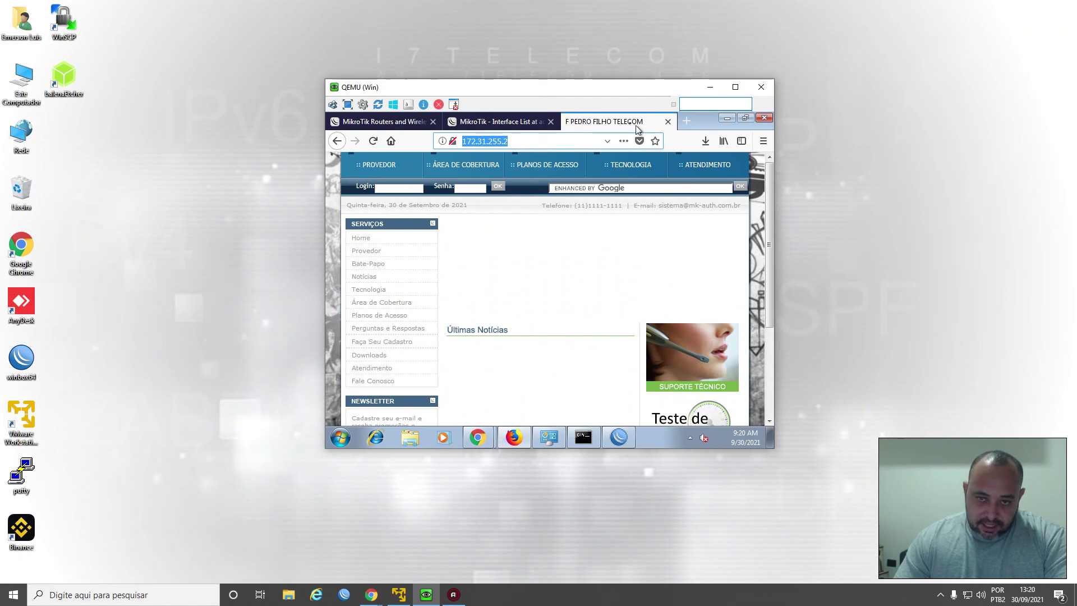
click(523, 122)
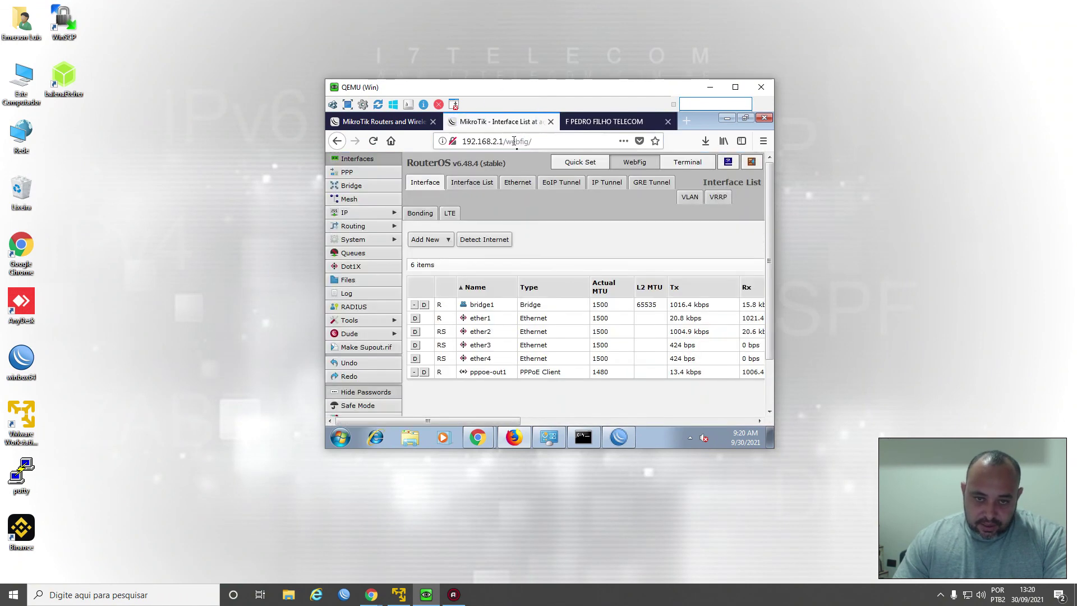
click(379, 121)
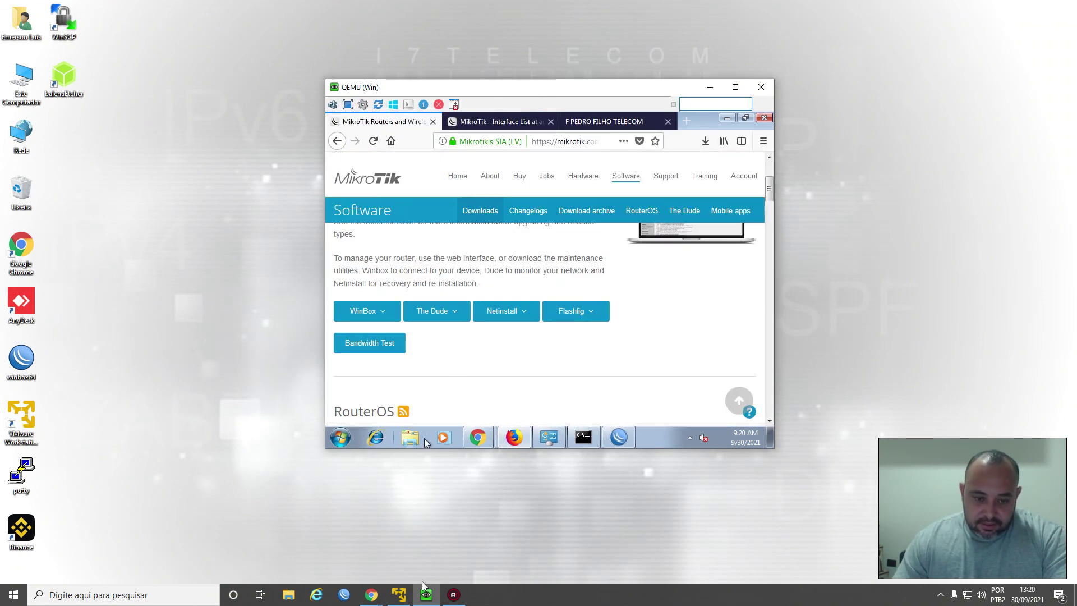
Return to the EVE topology in Chrome and move the Win node slightly closer to the Mikrotik router
click(377, 592)
click(403, 555)
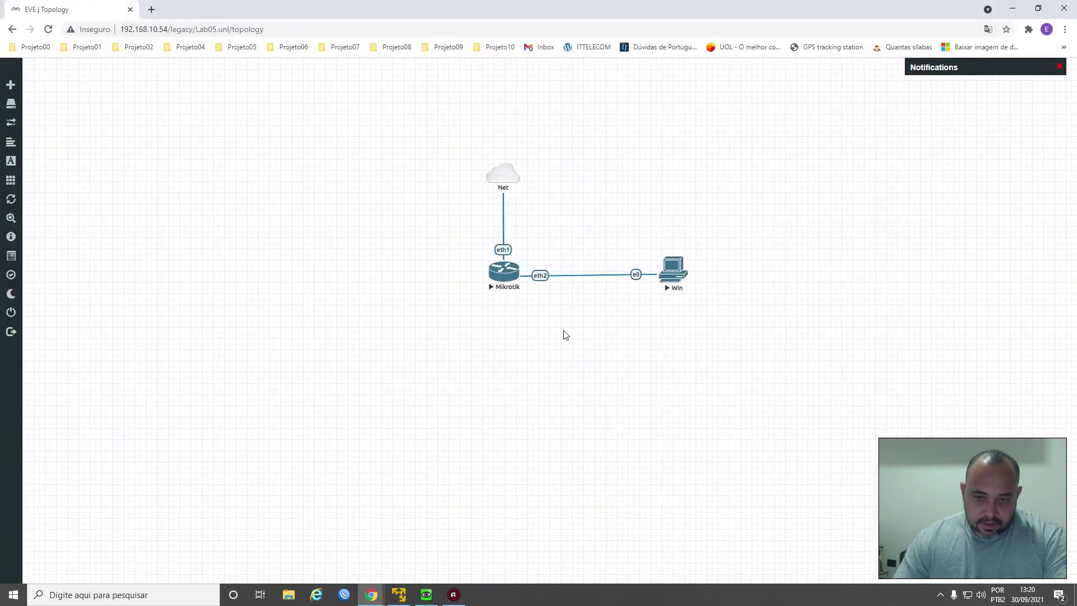
click(567, 387)
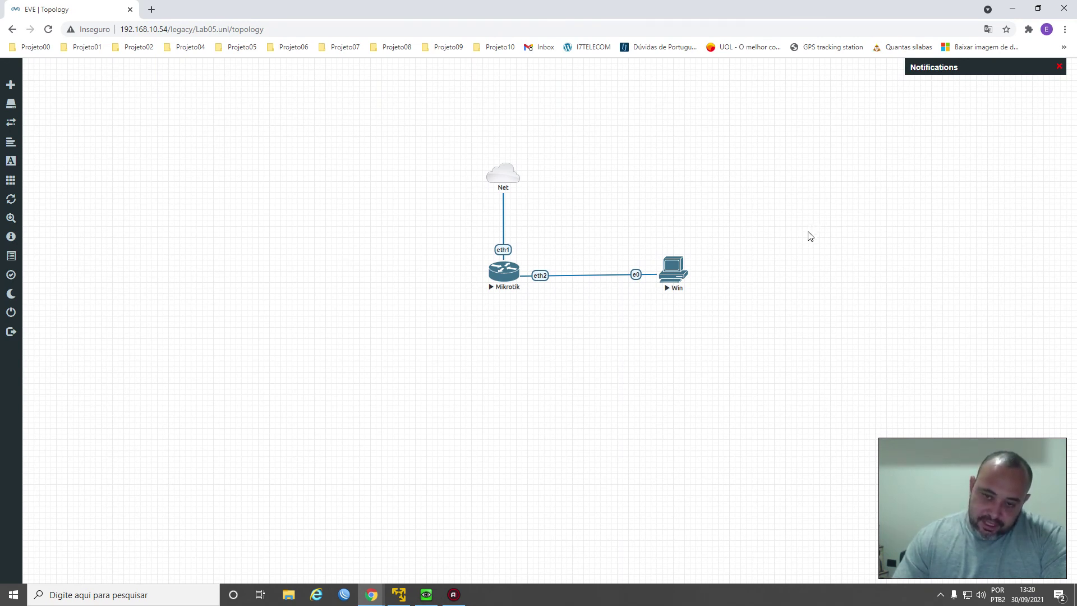
drag(684, 279, 659, 281)
Stop the Mikrotik and Win nodes together as a group
drag(720, 131, 443, 360)
right_click(501, 275)
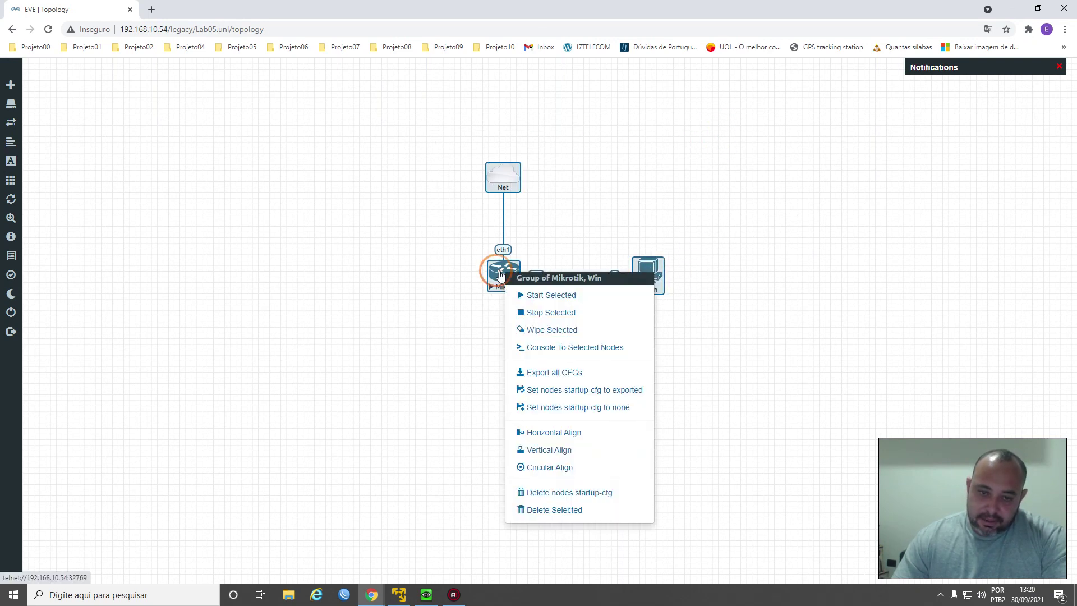
click(543, 312)
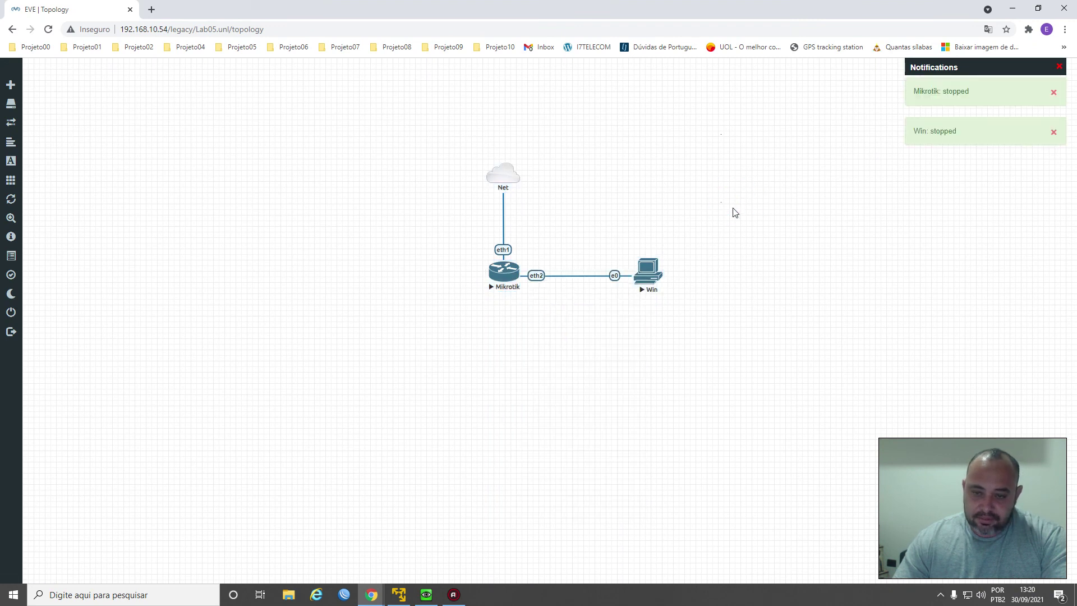
Close the Windows machine's UltraVNC viewer and its connection message, then close the EVE topology browser window
click(426, 594)
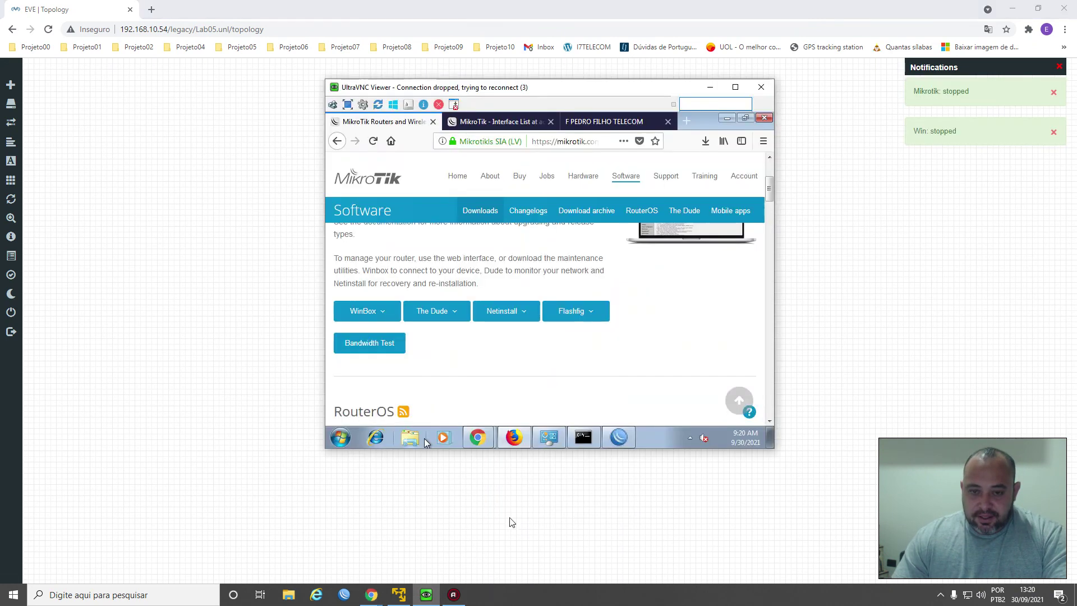
click(761, 87)
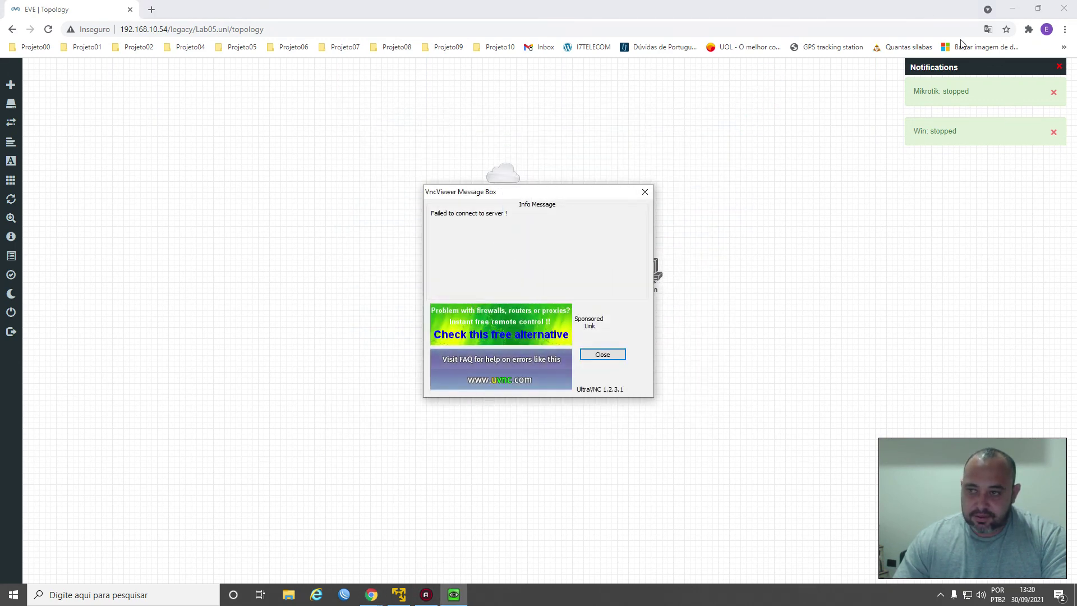
click(646, 196)
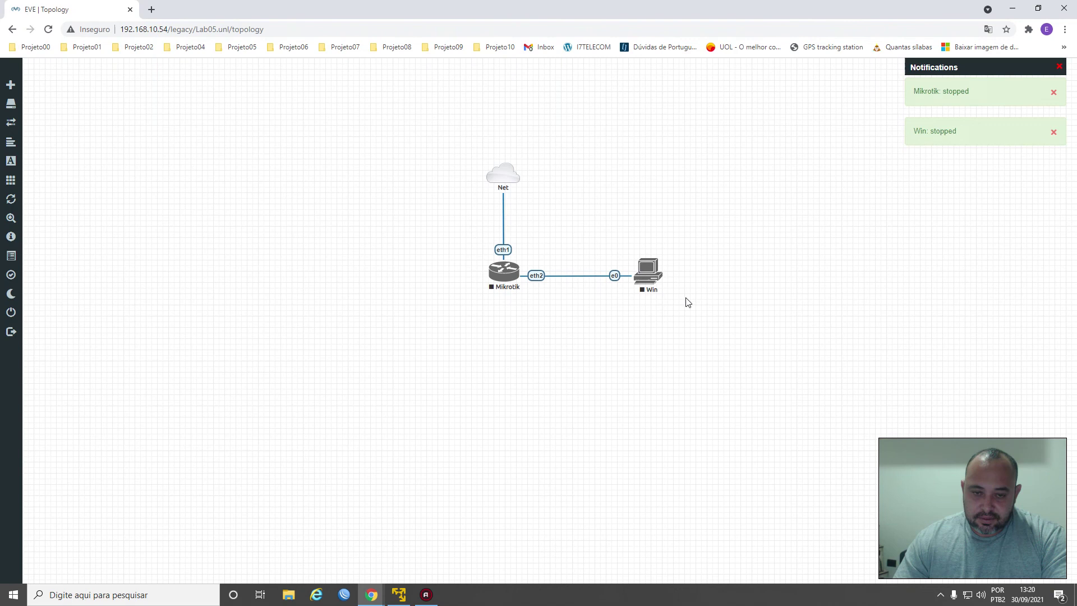
click(1064, 7)
Shut down EVE-COMM-VM and close it in VMware Workstation Player, then close the Proxmox browser window
click(401, 592)
click(872, 23)
click(672, 238)
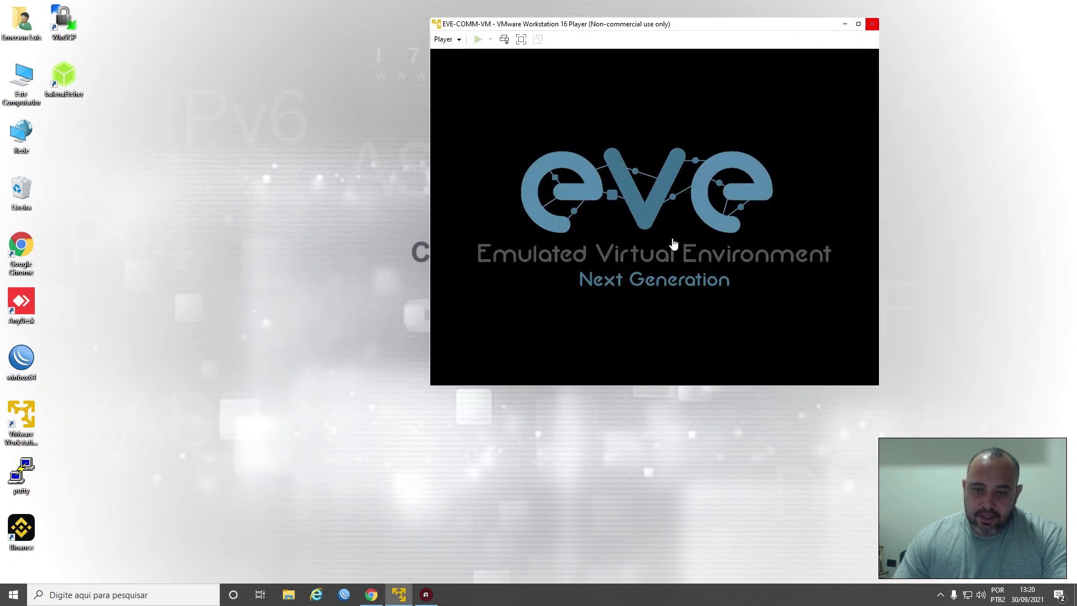
click(871, 24)
click(673, 232)
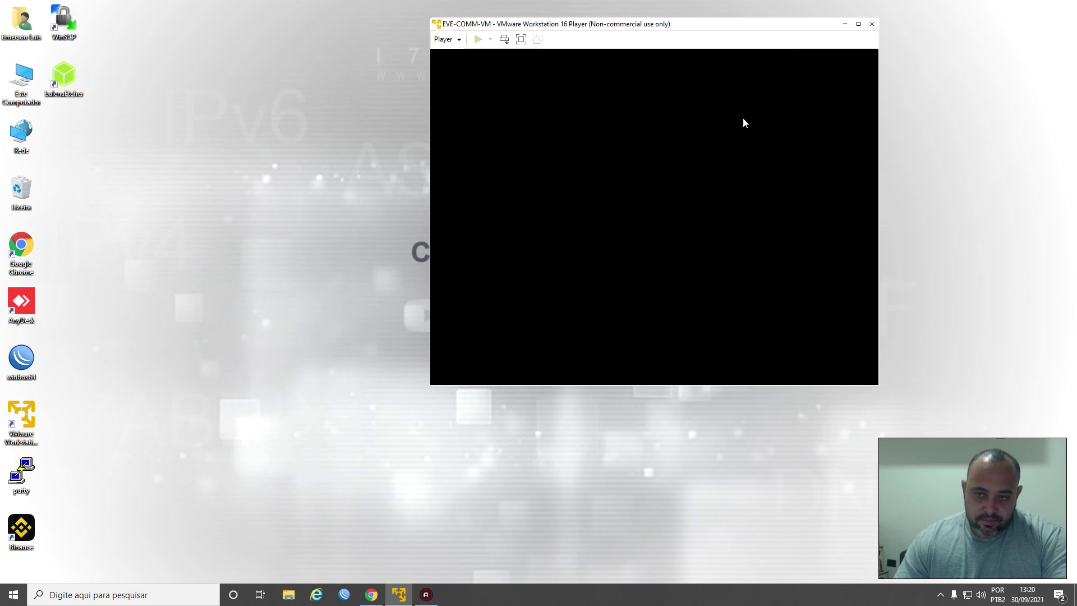
click(871, 24)
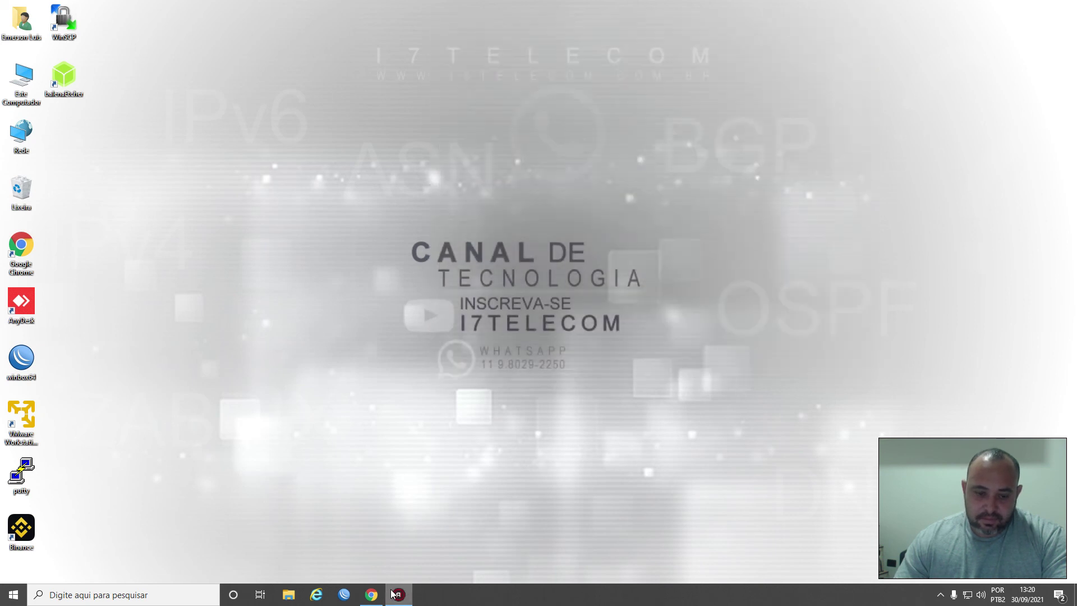
click(371, 595)
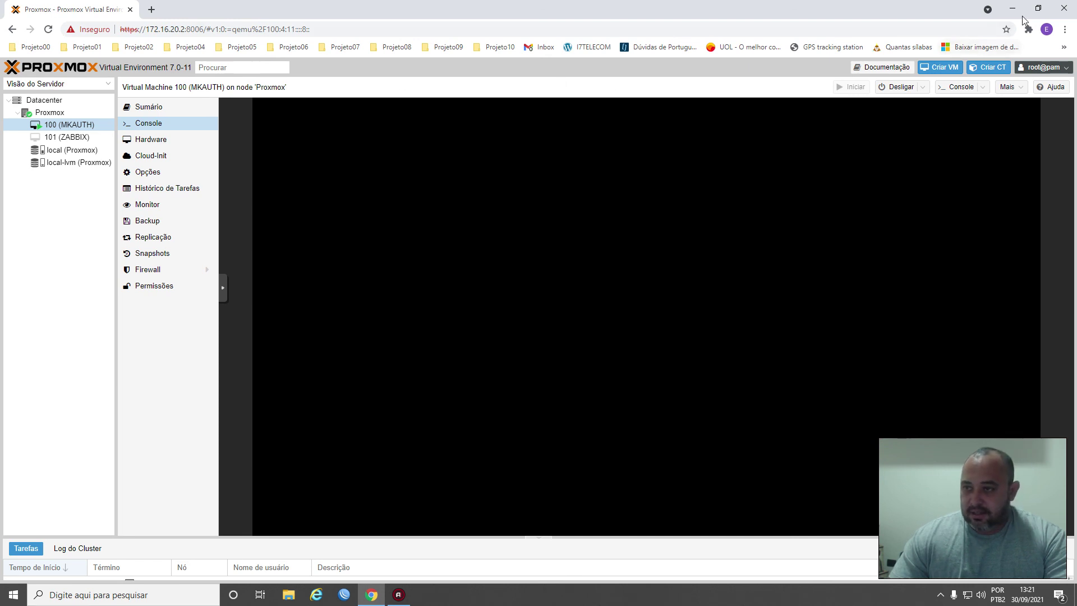
click(1063, 9)
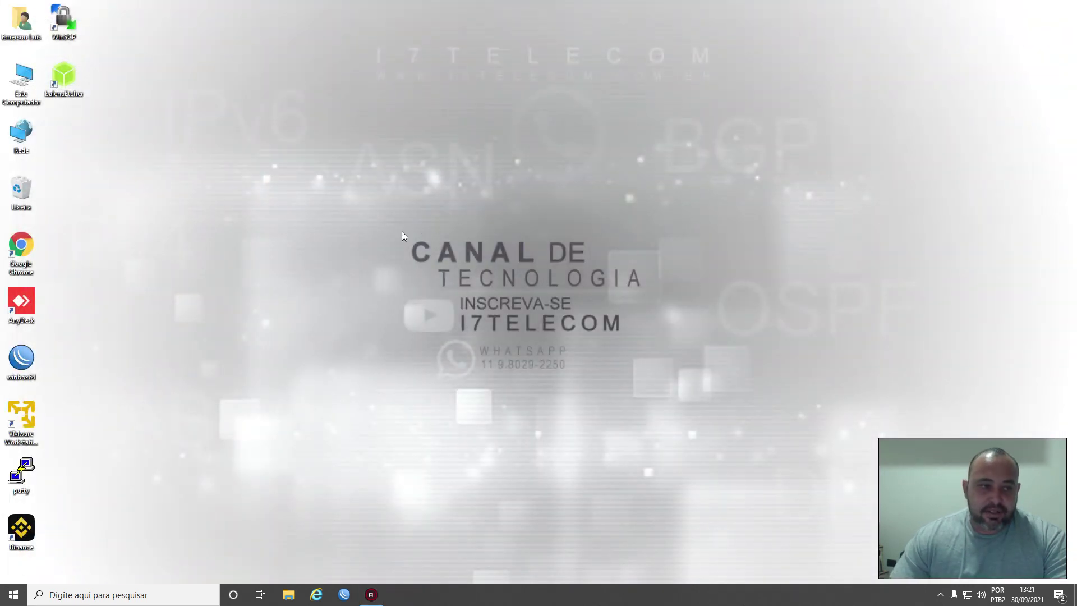